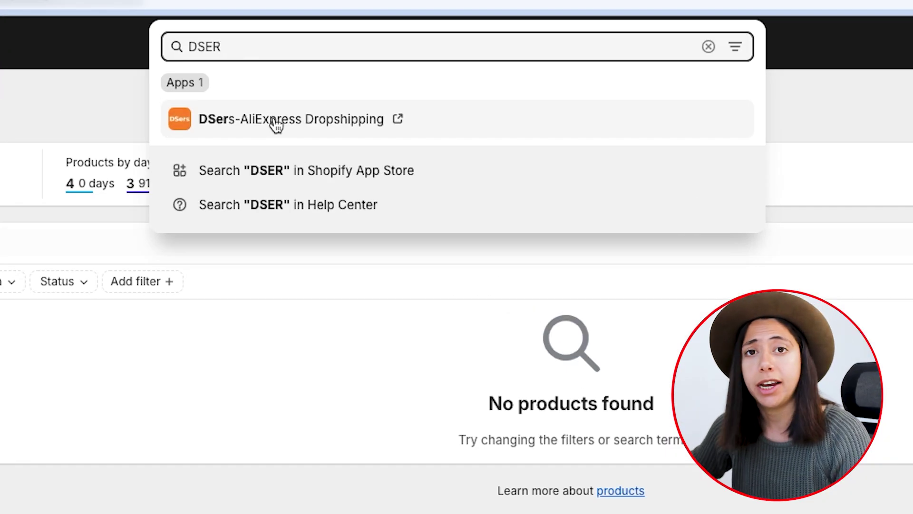
- Open the DSers-AliExpress Dropshipping app and import the copied AliExpress product link into its import list
left_click(276, 124)
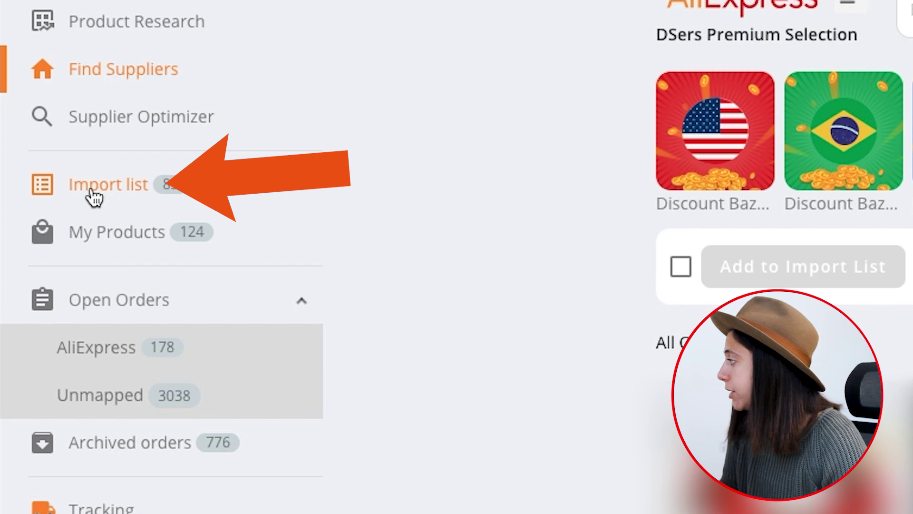
left_click(94, 197)
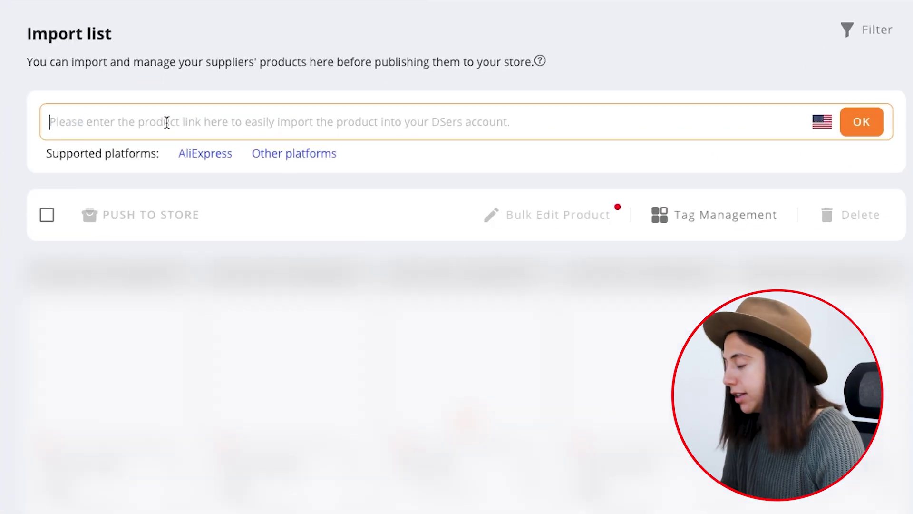
key("ctrl+v")
left_click(865, 122)
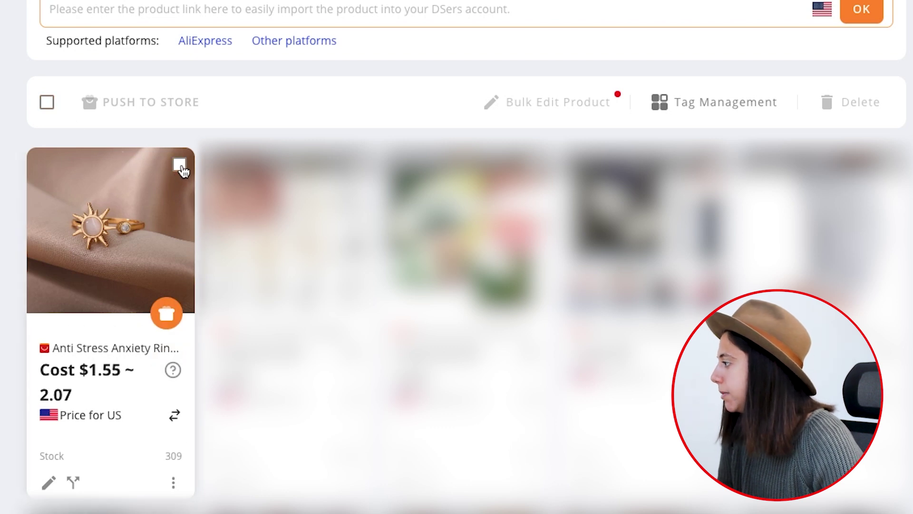
- Push the newly imported Anti Stress Anxiety Ring from the import list to the connected store and dismiss the push dialog
left_click(181, 166)
left_click(161, 107)
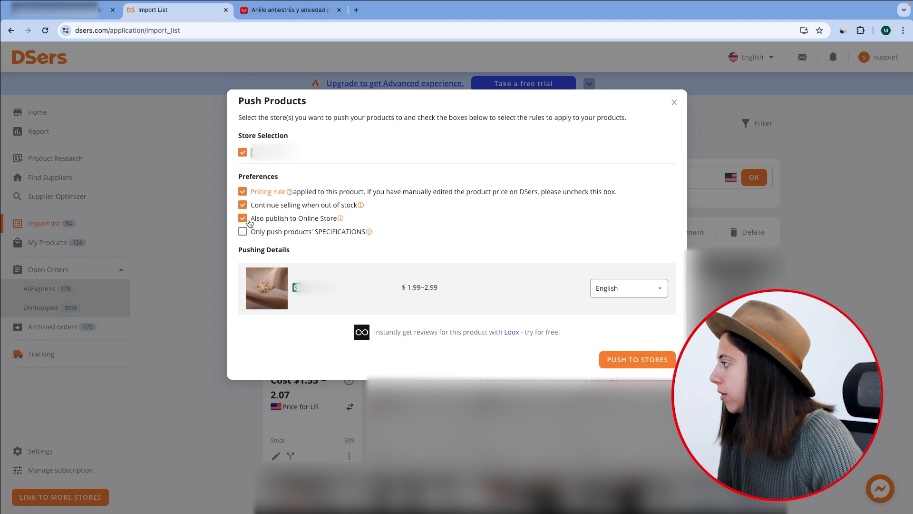
left_click(636, 362)
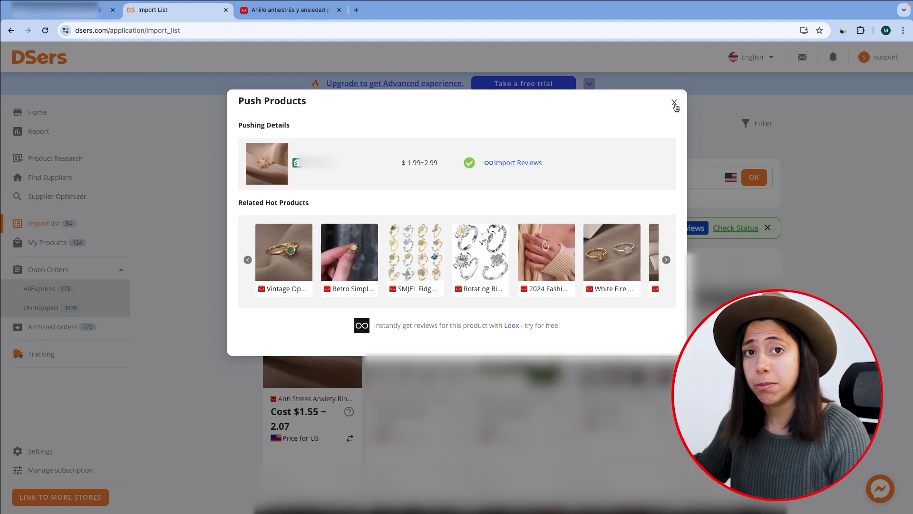
left_click(674, 103)
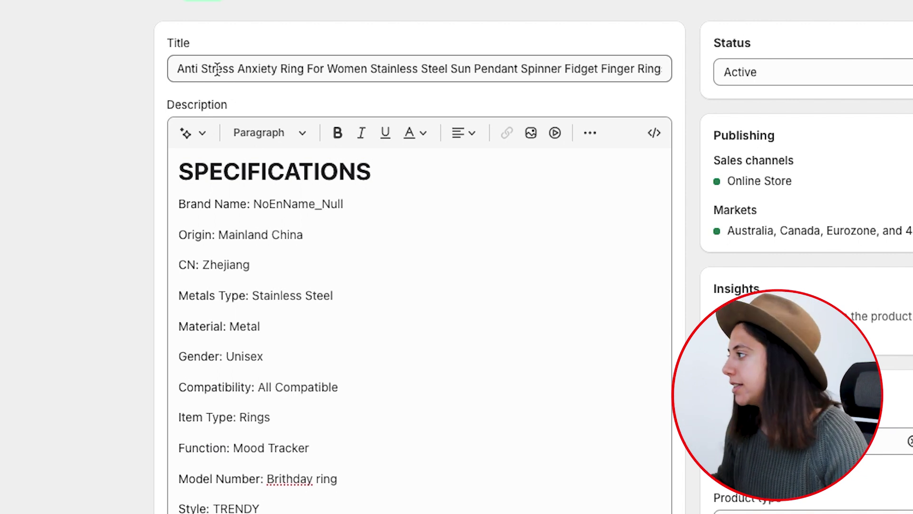
- Replace the product title with "Anti Stress Sun Ring" and delete the entire description text
left_click(217, 69)
key("ctrl+a")
type("Anti Stress Sun Ring")
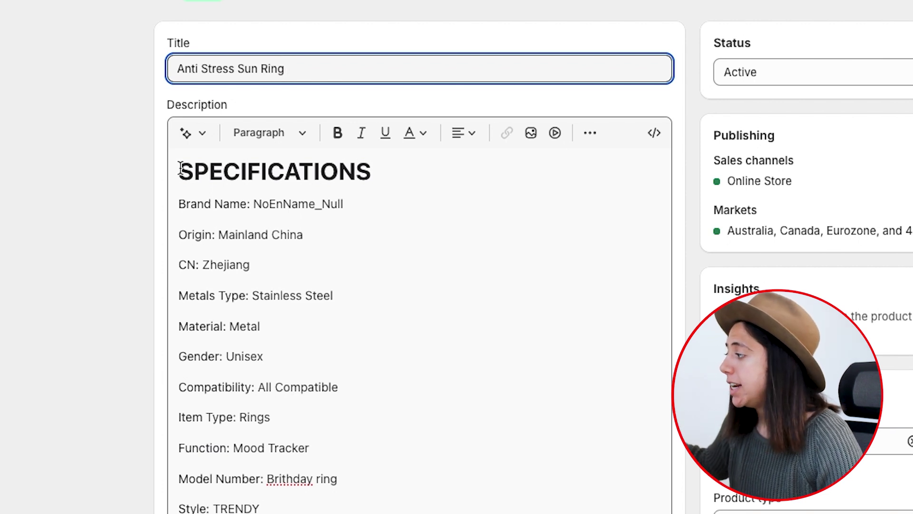
left_click(333, 333)
key("ctrl+a")
key("BackSpace")
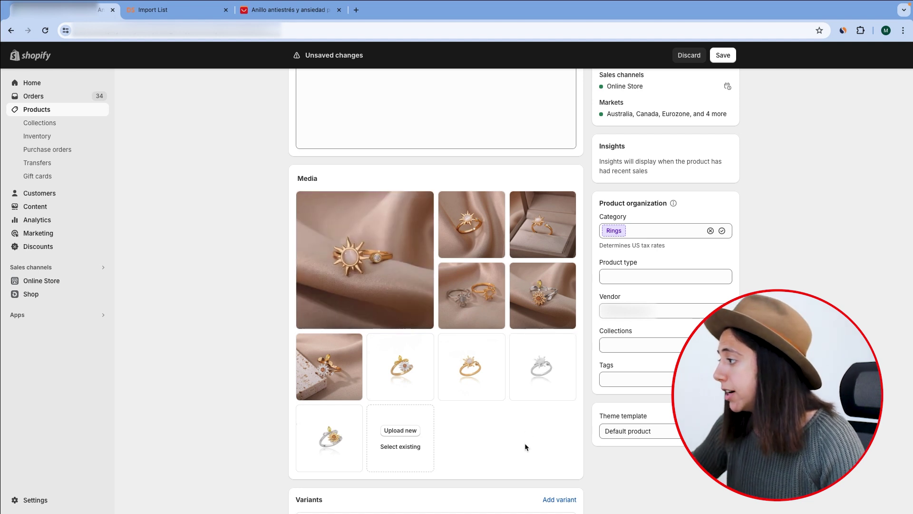
- Edit the Main Stone Color option and delete its values JZ3805G-2-SL21 and JZ3805P-2-SL21
scroll(525, 447, "down", 1)
scroll(524, 443, "down", 1)
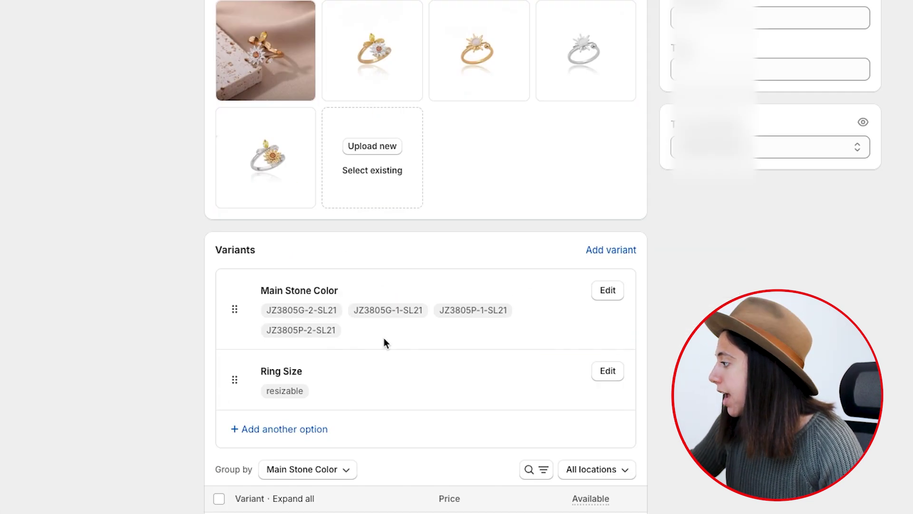
scroll(520, 277, "down", 2)
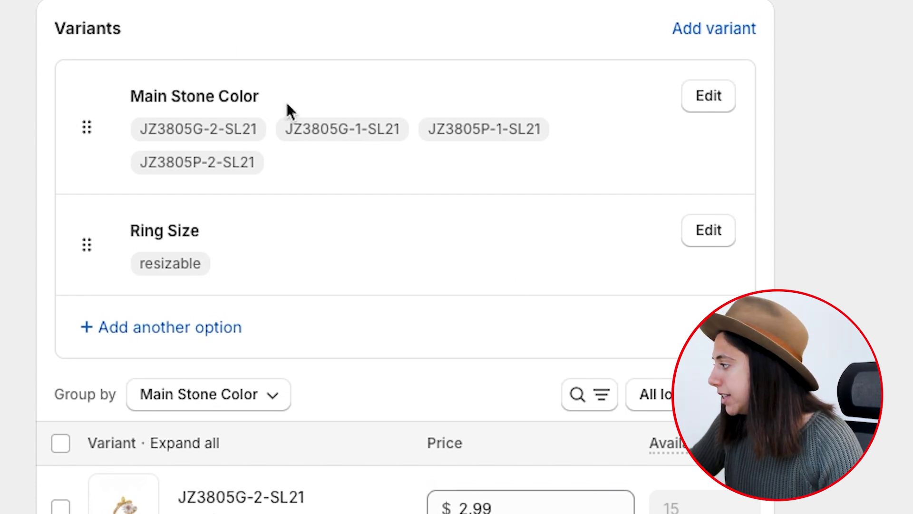
left_click_drag(286, 102, 120, 109)
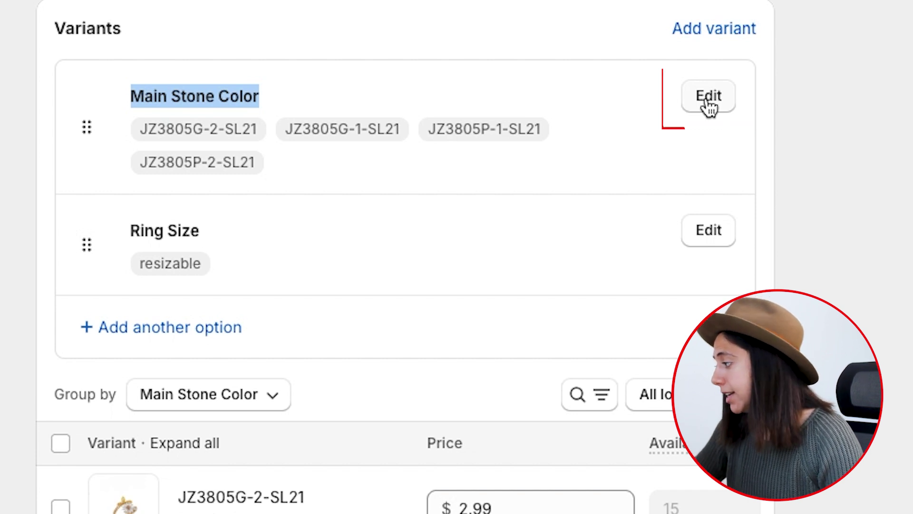
scroll(217, 143, "down", 5)
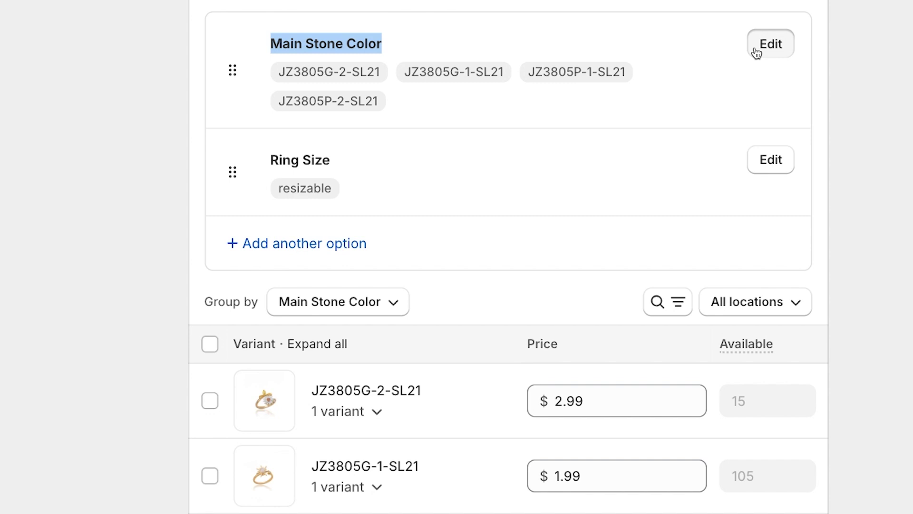
left_click(757, 50)
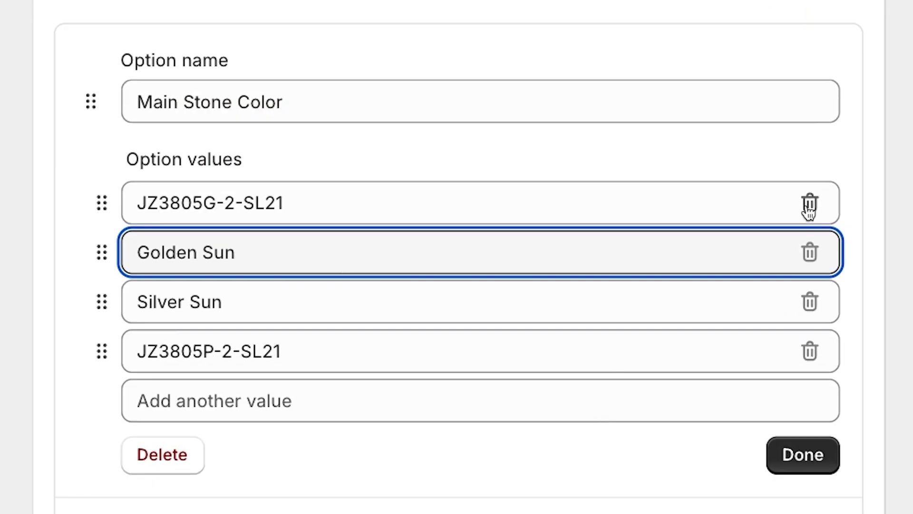
left_click(809, 205)
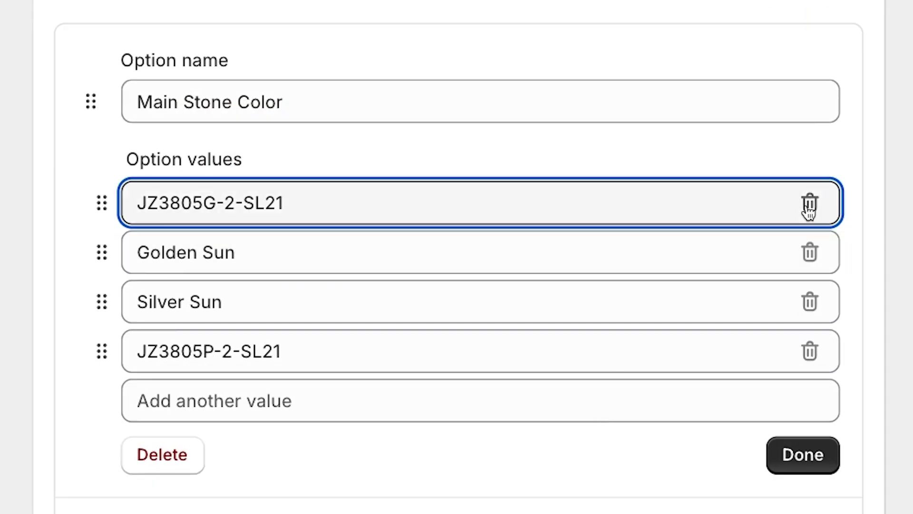
left_click(810, 300)
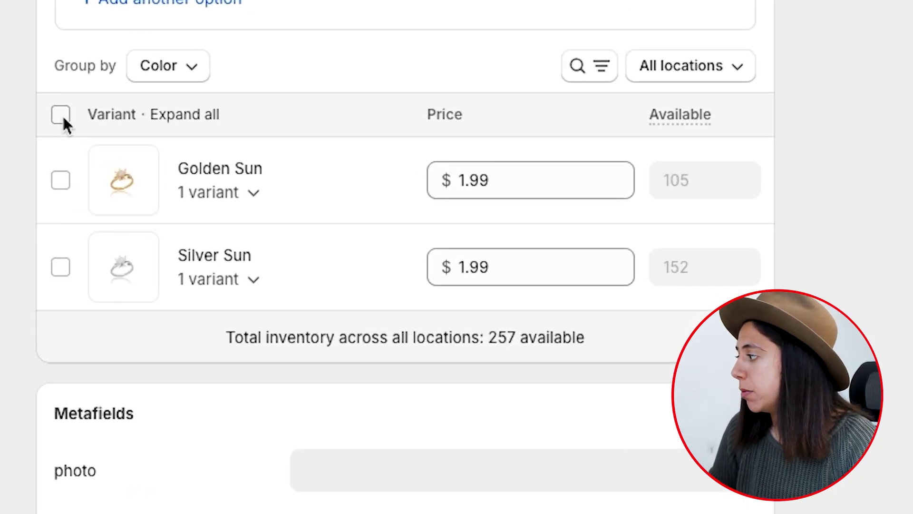
- Bulk edit the Golden Sun and Silver Sun variants and set both prices to 29.99 USD
left_click(62, 116)
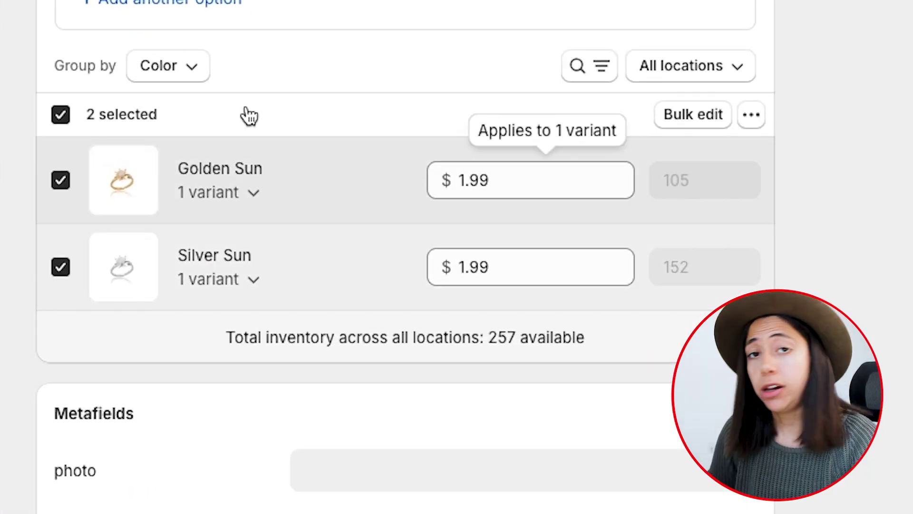
left_click(716, 118)
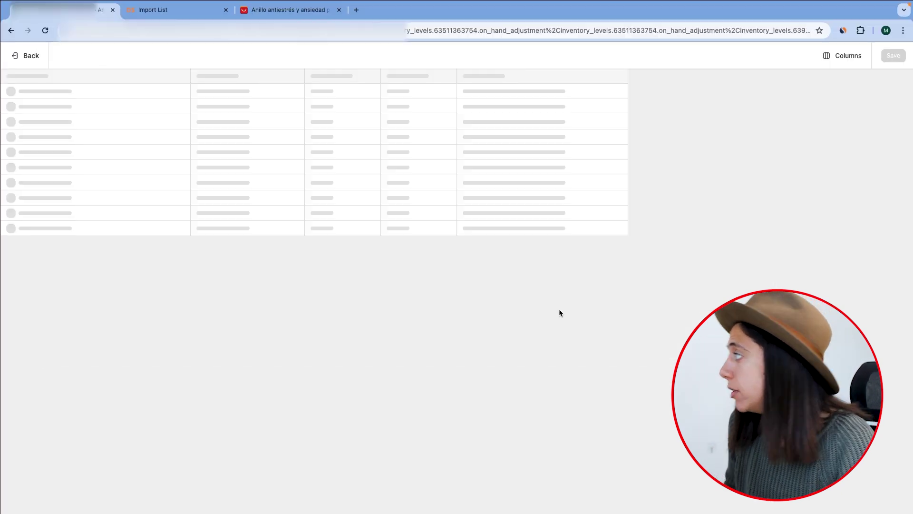
left_click(219, 91)
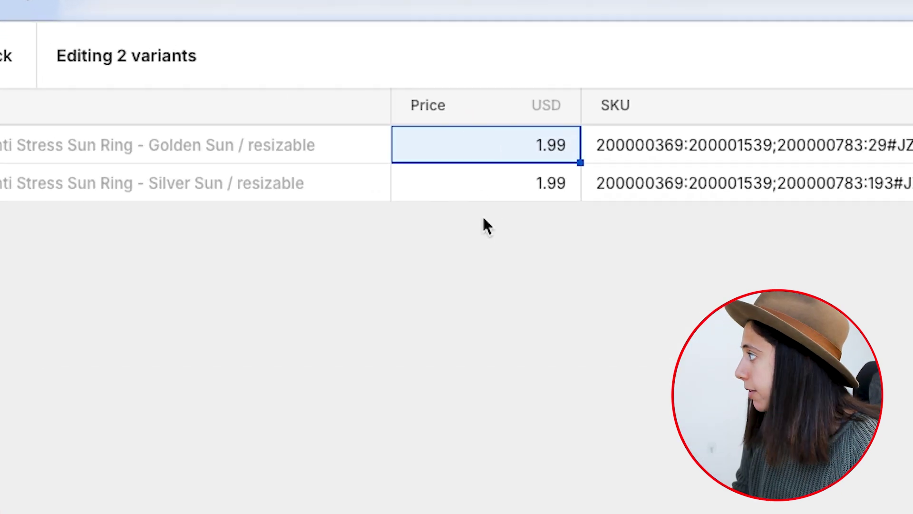
left_click(481, 188, "shift")
type("29.99")
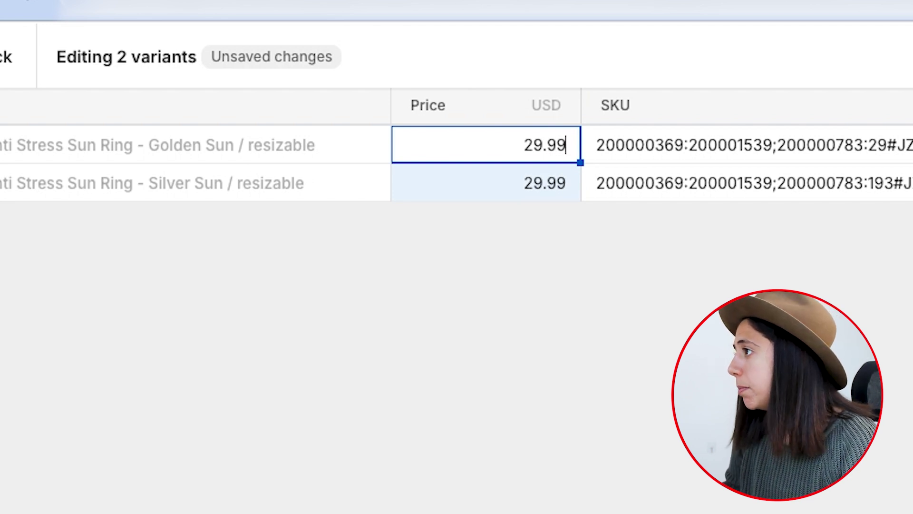
- Add the Compare-at price column to the bulk editor and set it to 59.99 for both variants
left_click(795, 67)
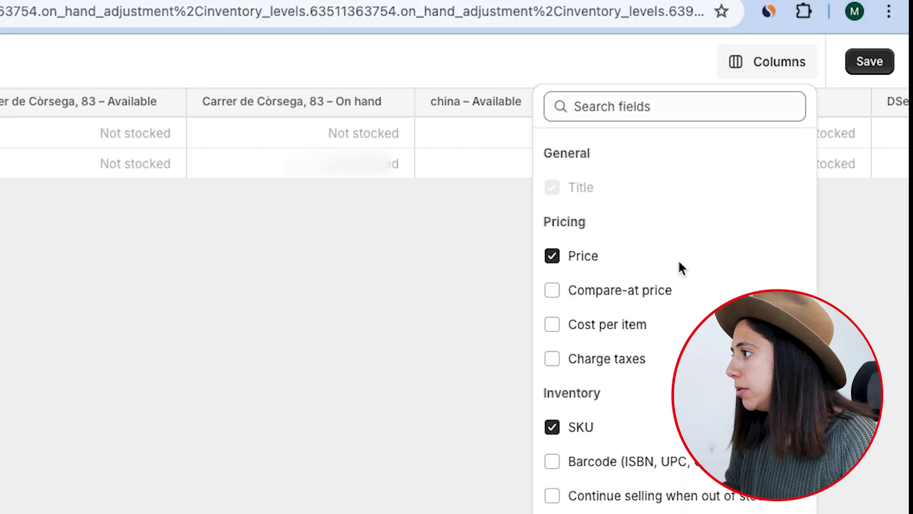
left_click(607, 295)
left_click(514, 141)
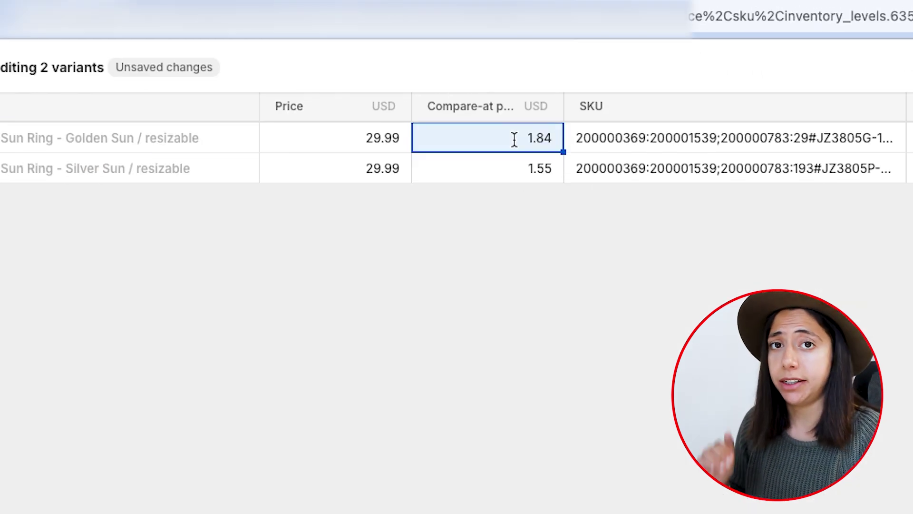
left_click(495, 167, "shift")
type("59.99")
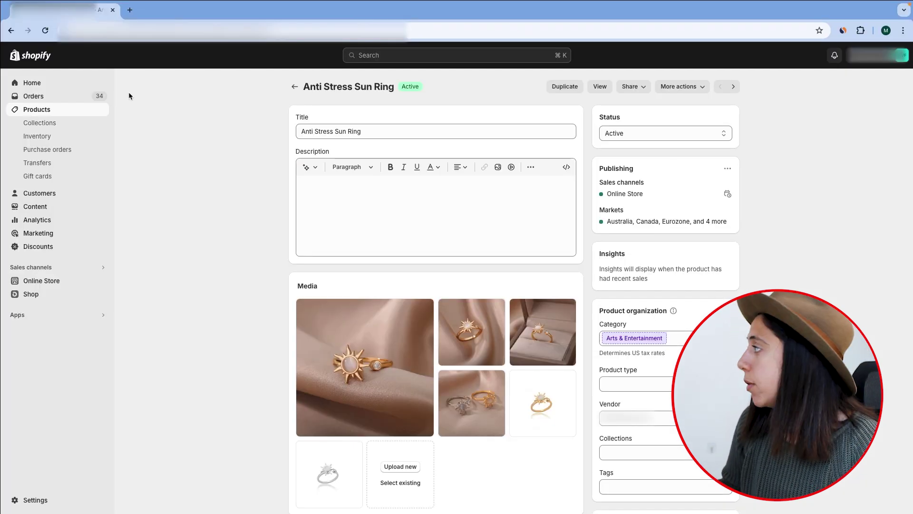
- Duplicate the product page's browser tab and open the store's current theme for customization
right_click(57, 10)
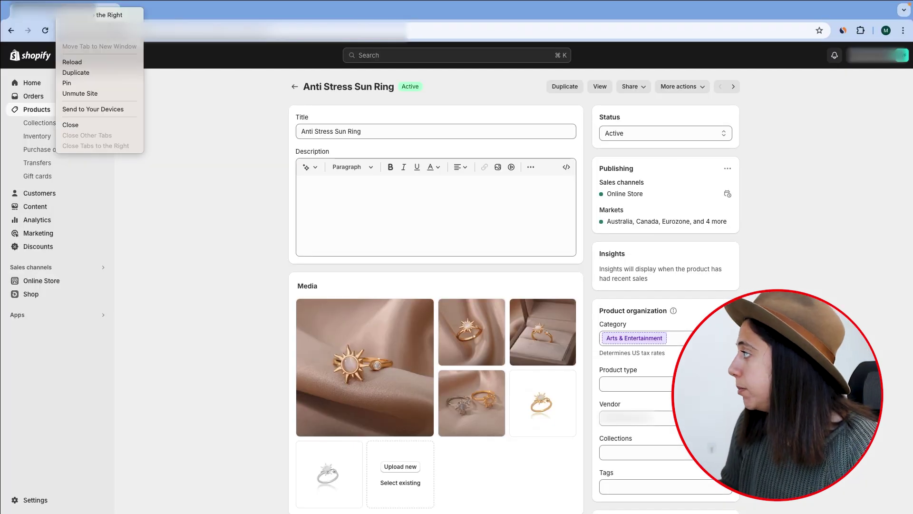
left_click(94, 74)
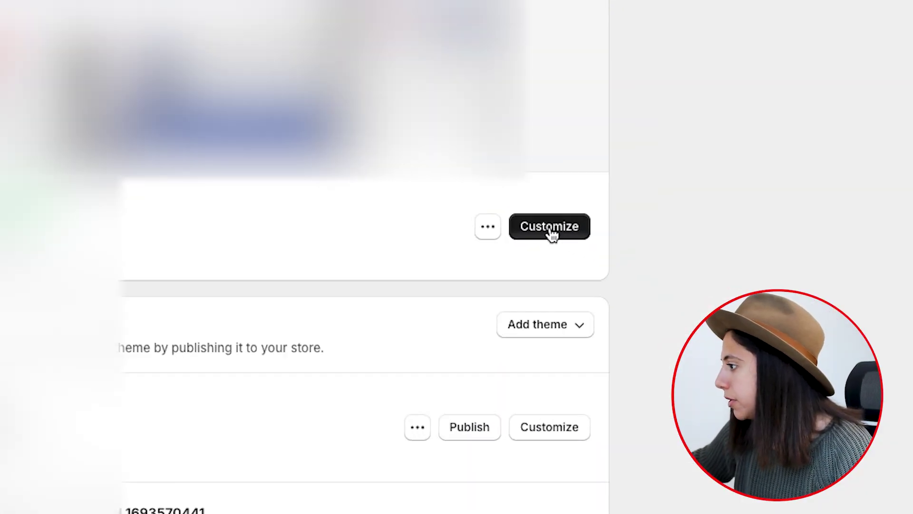
left_click(550, 230)
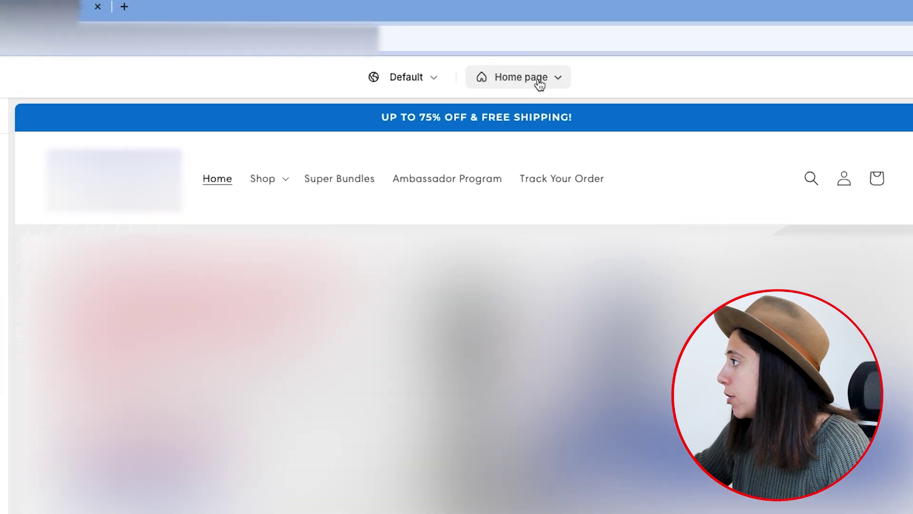
- Create a product page template named "Anti Stress Sun Ring" based on the Default product template
left_click(509, 59)
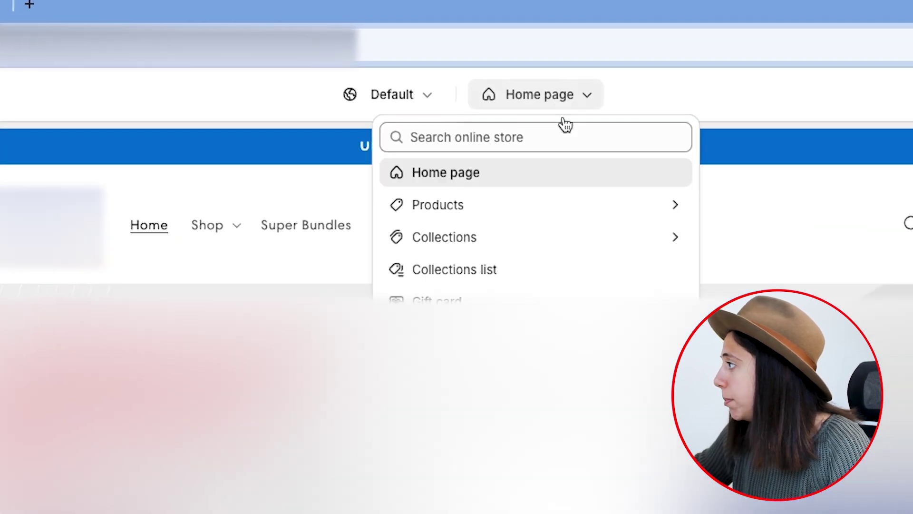
left_click(421, 206)
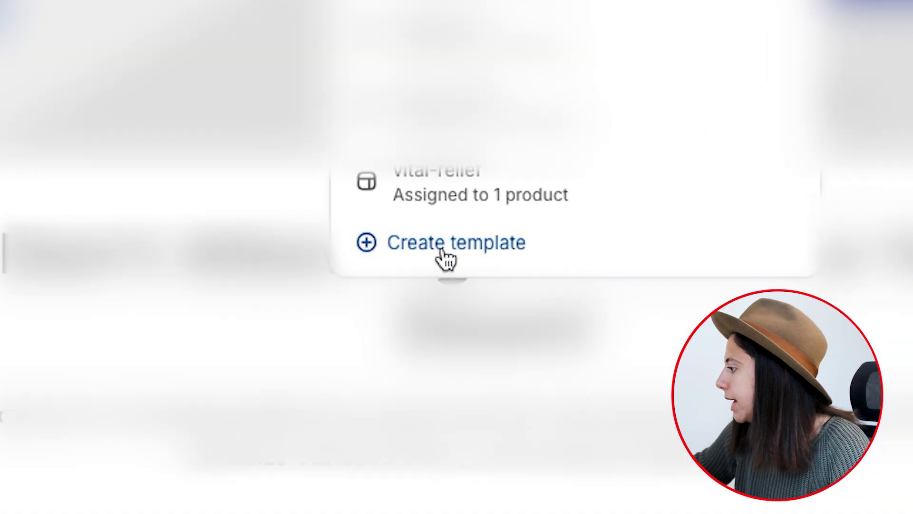
left_click(441, 250)
double_click(112, 240)
type("Anti Str")
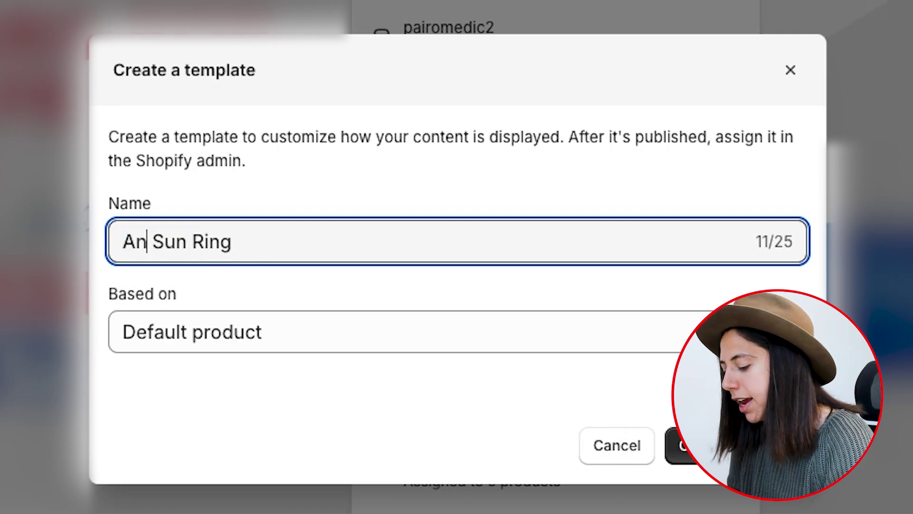
type("ess")
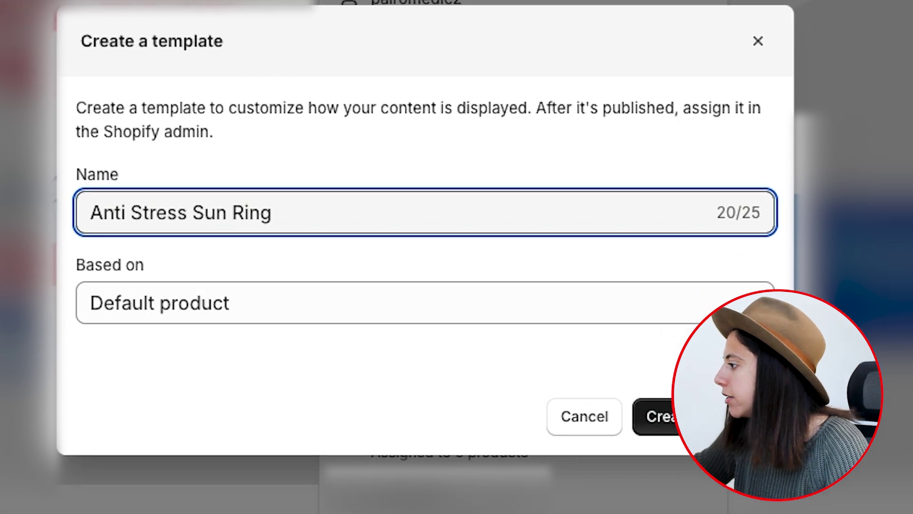
left_click(742, 451)
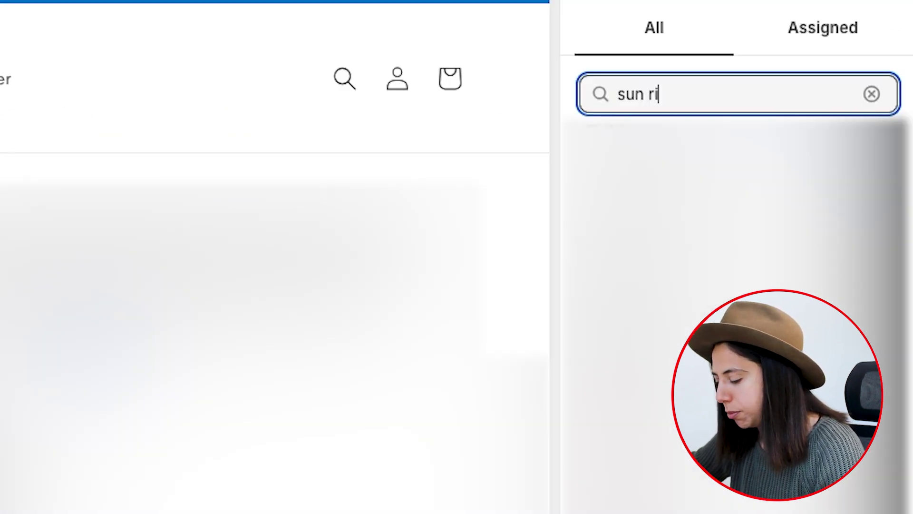
- Search all products in the theme editor's product picker for "sun ring"
type("ng")
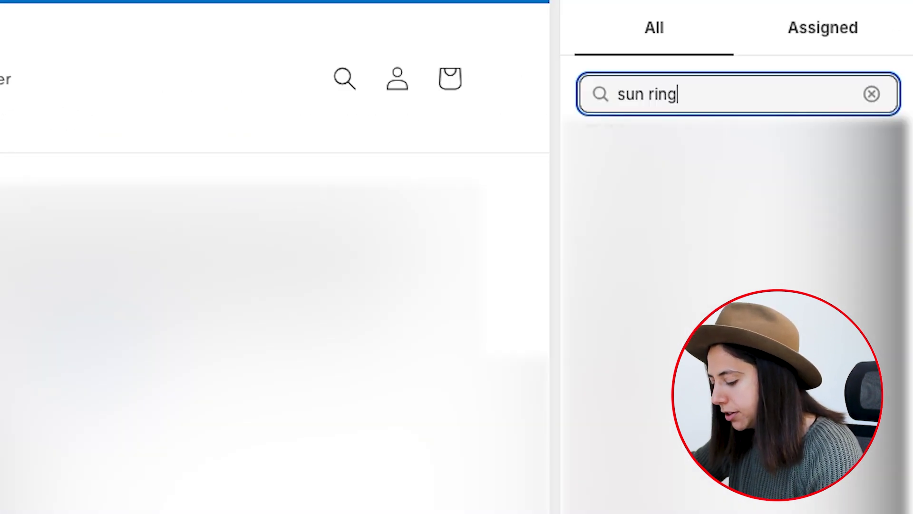
key("Return")
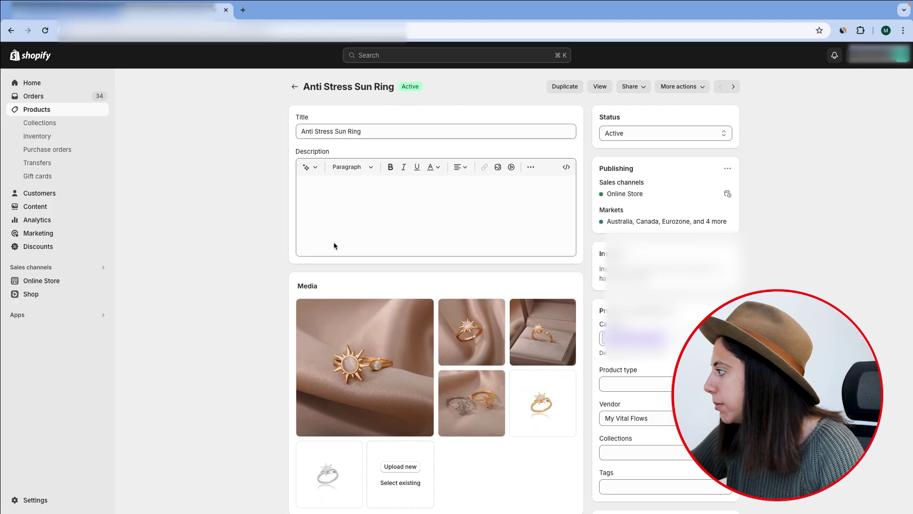
- Assign the close-up lifestyle photo of the gold sun ring (Se249b55793cd...) to the Golden Sun variant and save the product
scroll(576, 439, "down", 4)
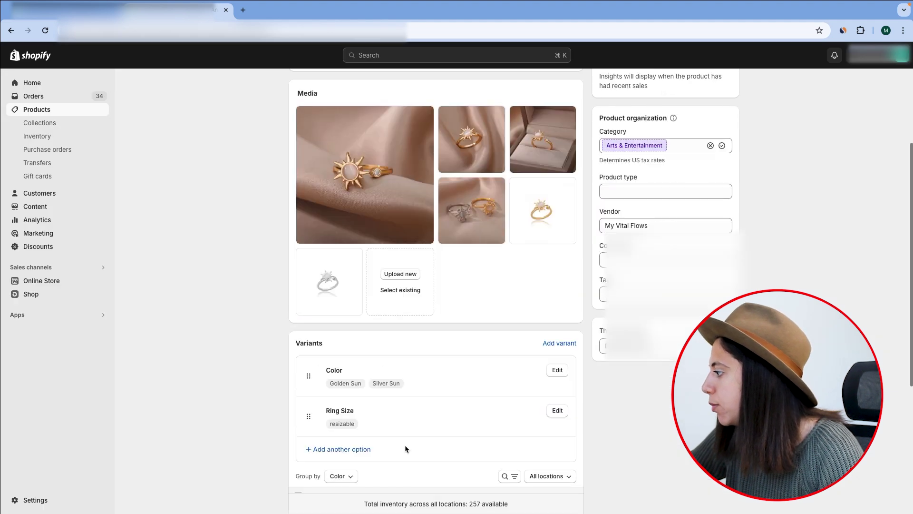
scroll(407, 418, "down", 3)
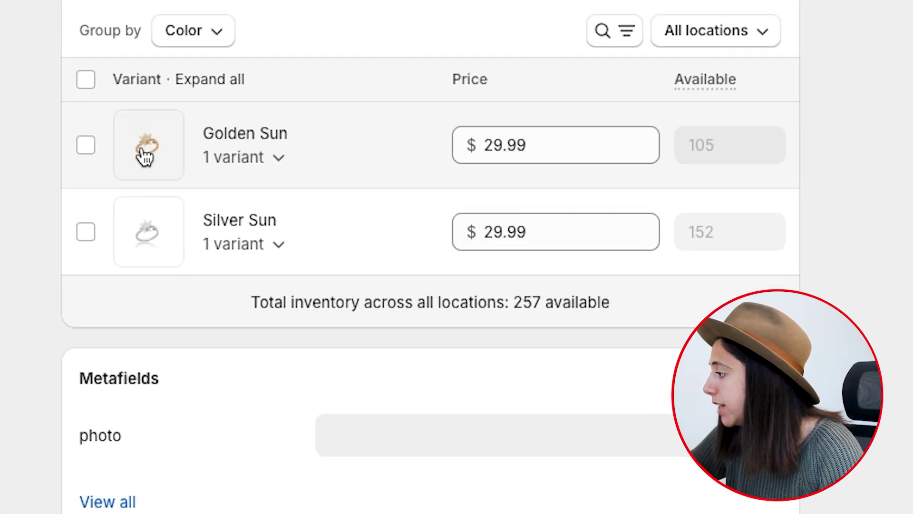
left_click(143, 150)
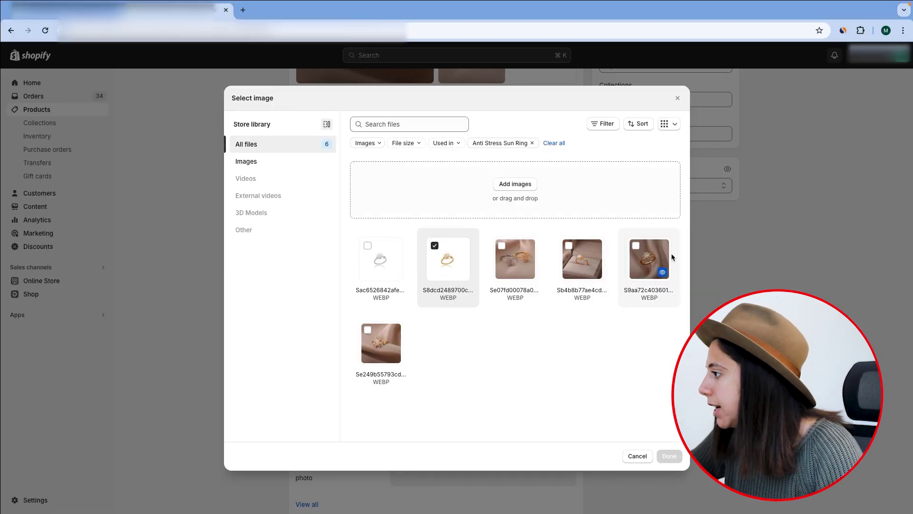
left_click(376, 345)
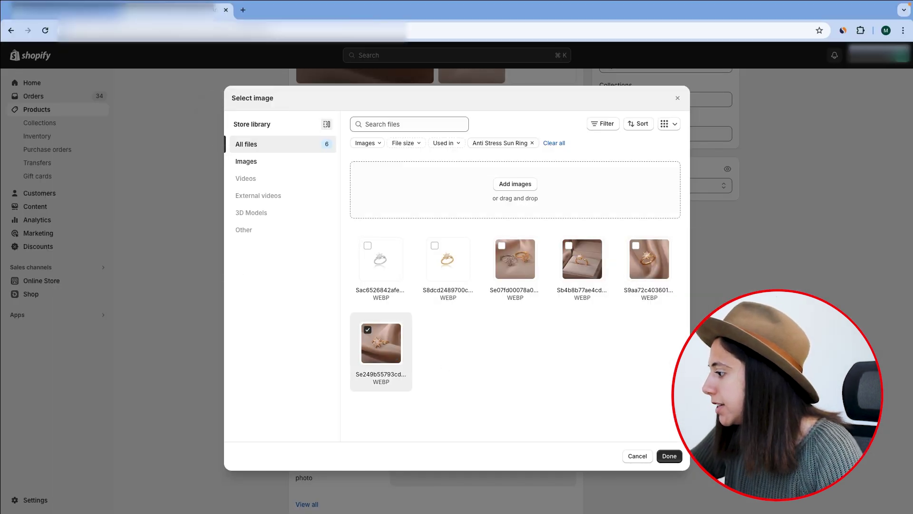
left_click(669, 456)
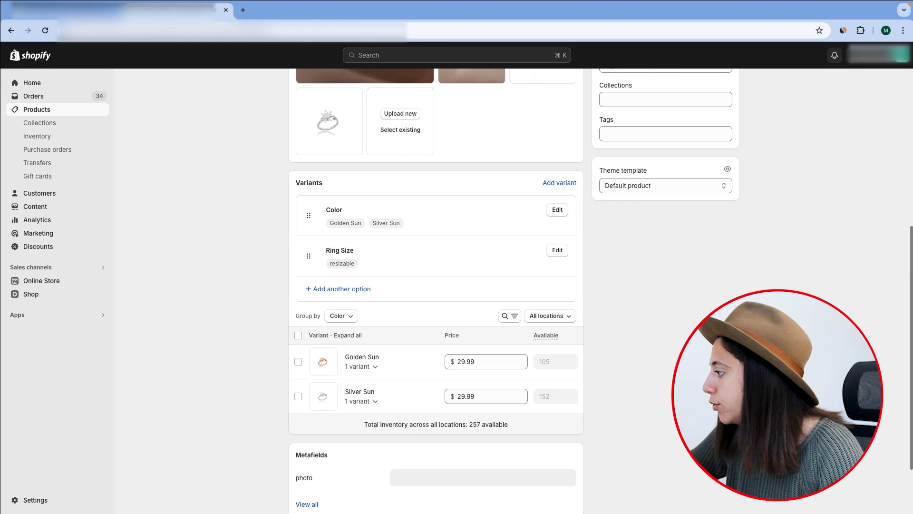
scroll(428, 285, "up", 10)
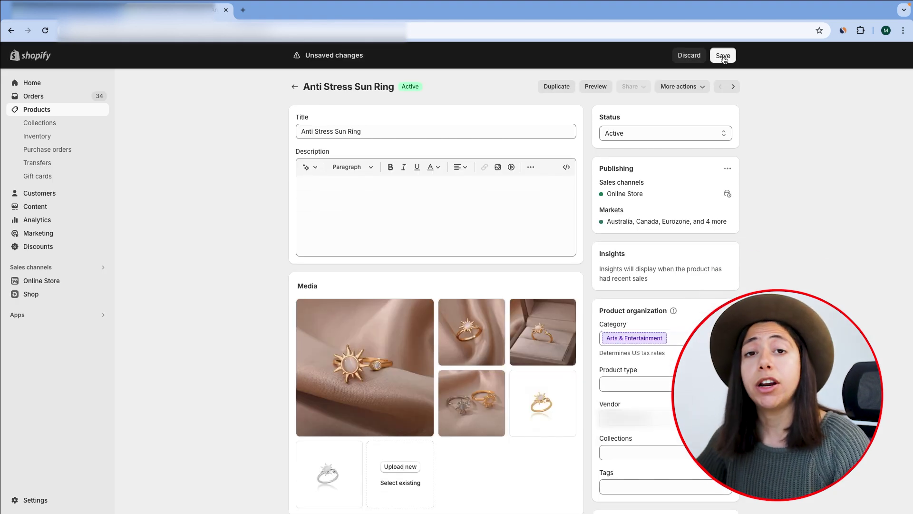
left_click(723, 56)
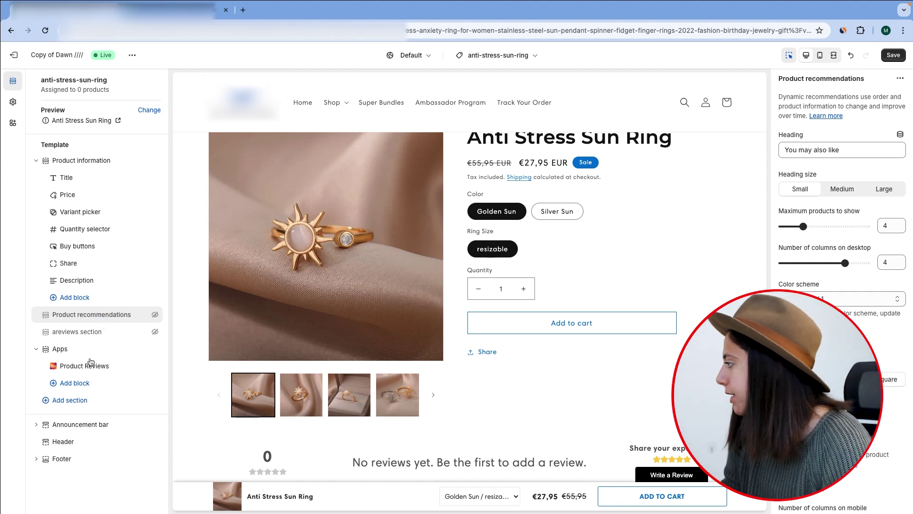
- Add a collapsible row block to the product information with the heading "Shipping Times" and the Truck icon
left_click(74, 297)
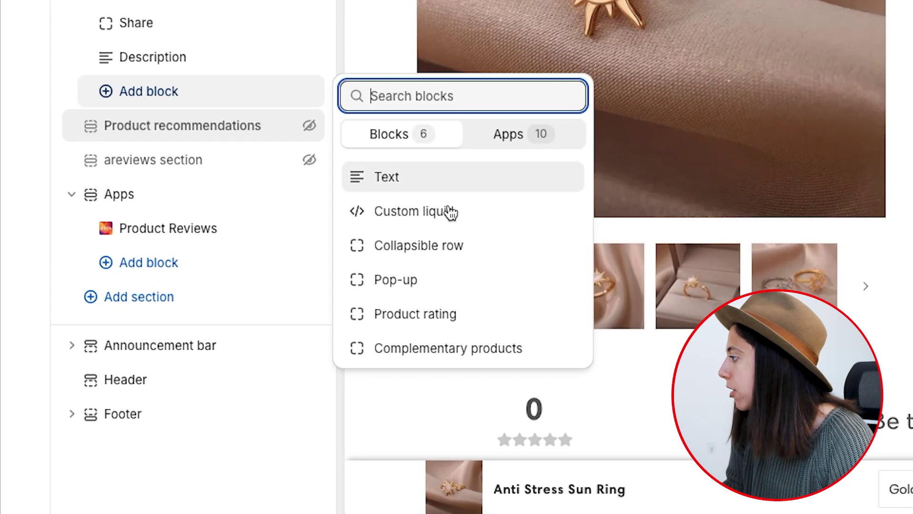
left_click(422, 257)
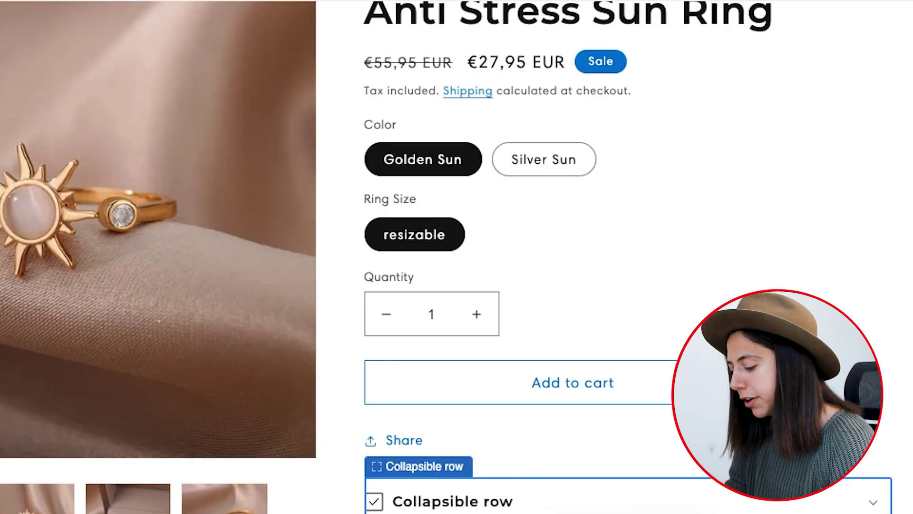
triple_click(768, 102)
type("Shi")
left_click(770, 224)
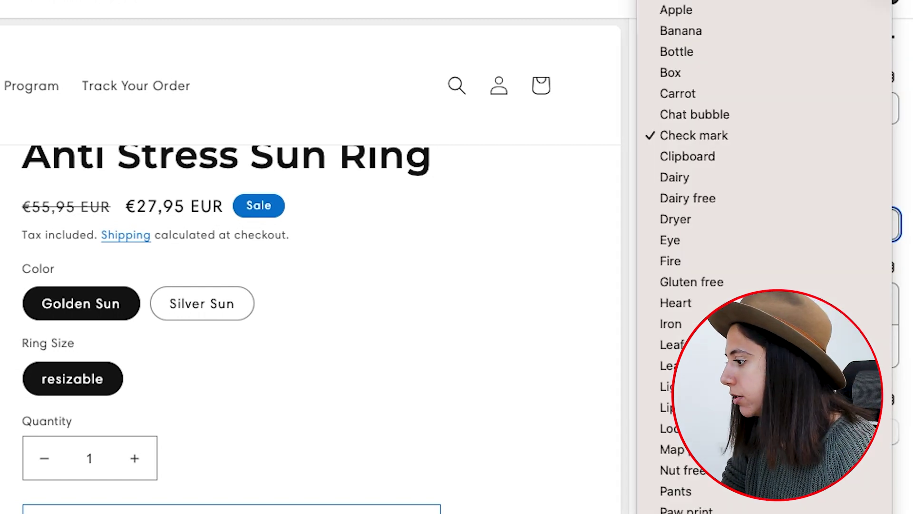
key("Escape")
key("t")
left_click(770, 109)
type("Times")
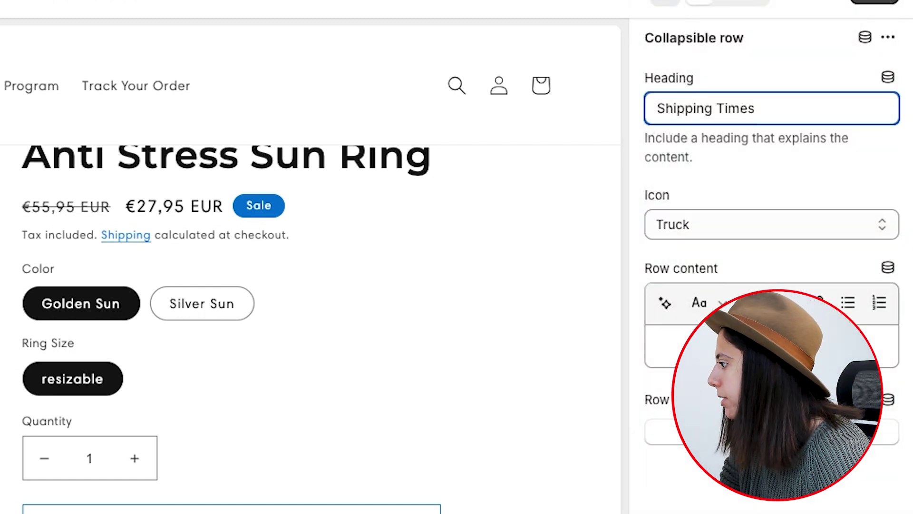
- Paste the insured-shipping text with delivery days per country as the Shipping Times row content and save the template
left_click(707, 334)
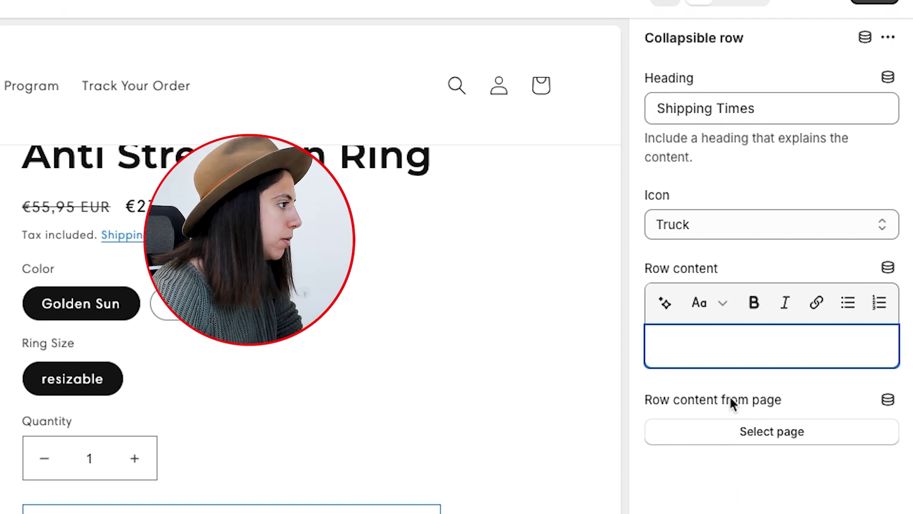
key("ctrl+v")
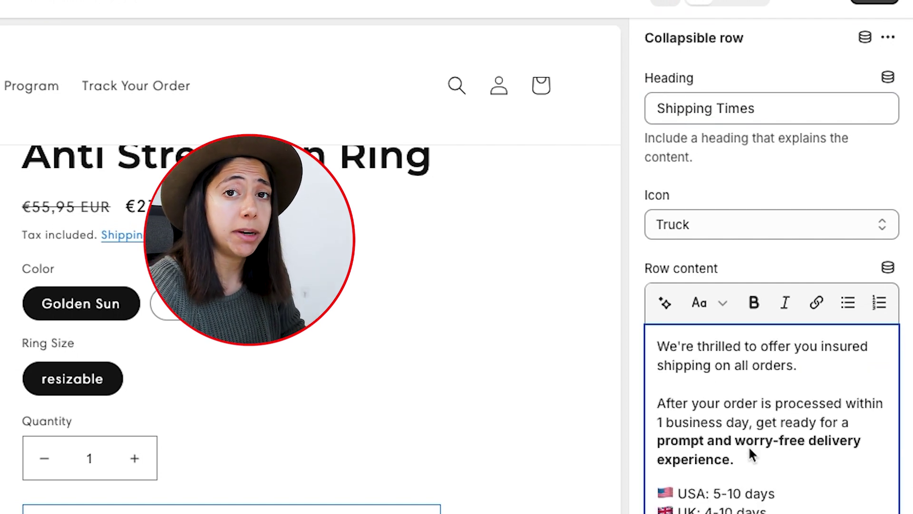
scroll(764, 423, "down", 2)
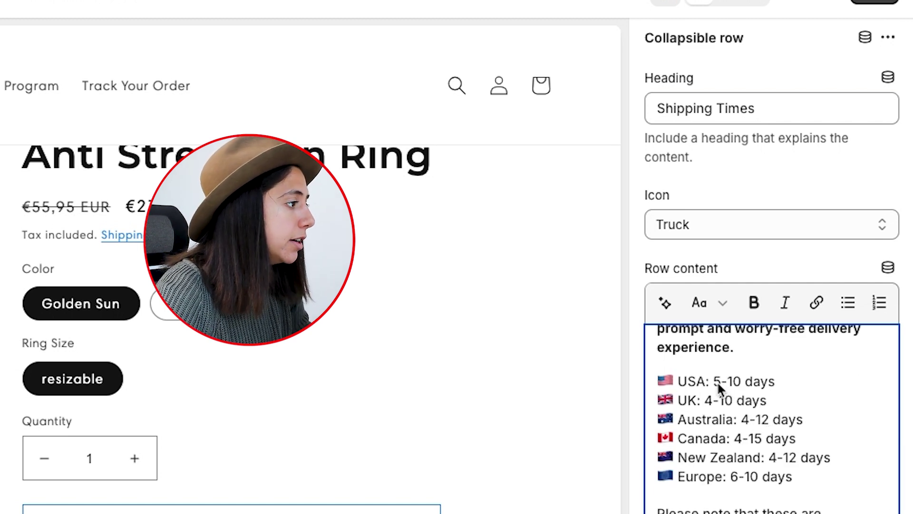
scroll(761, 495, "up", 2)
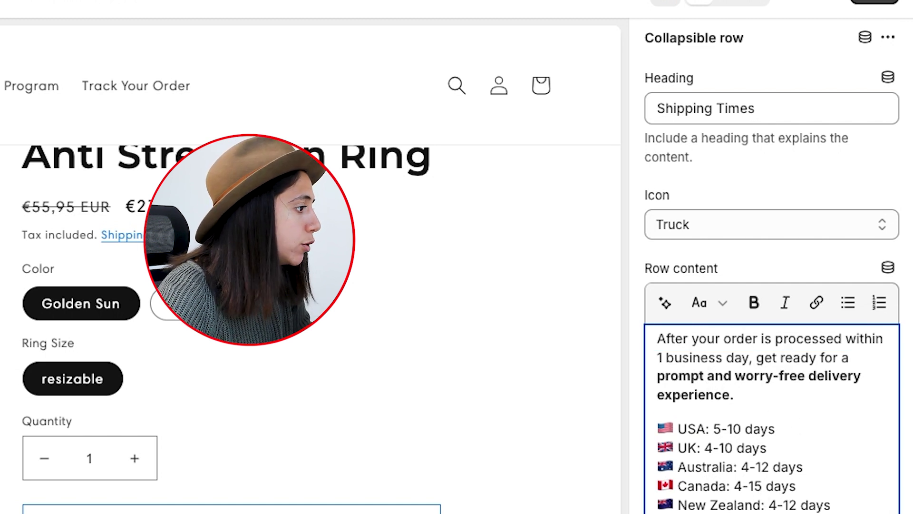
scroll(767, 409, "down", 2)
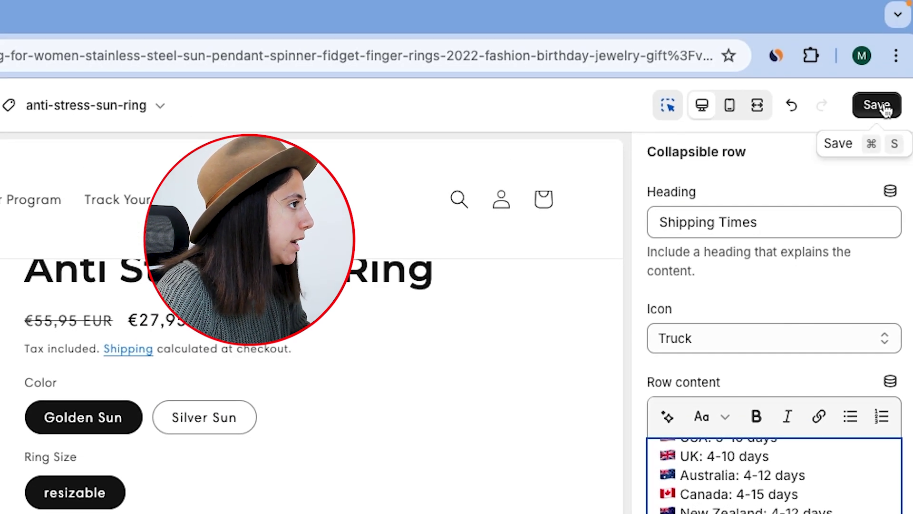
left_click(885, 107)
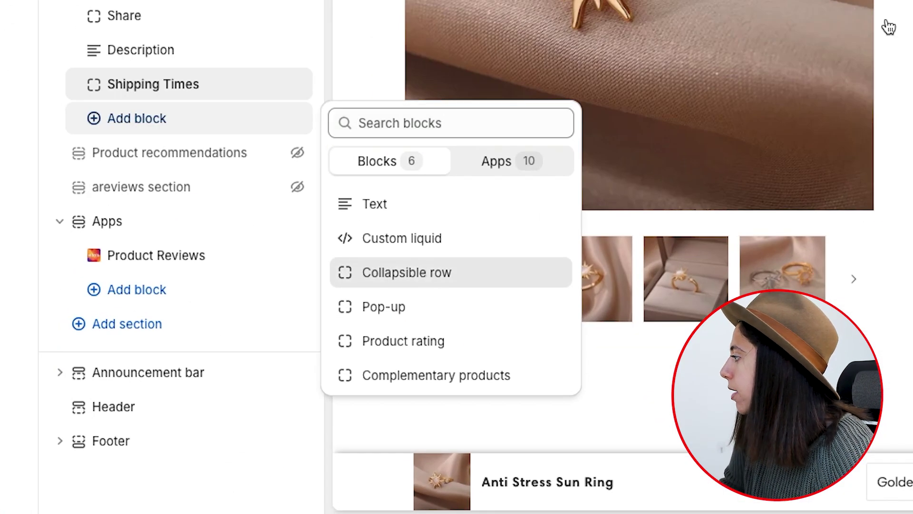
- Add another collapsible row for the 30-day guarantee text and insert the missing space before "Anti Stress Sun Ring"
left_click(428, 276)
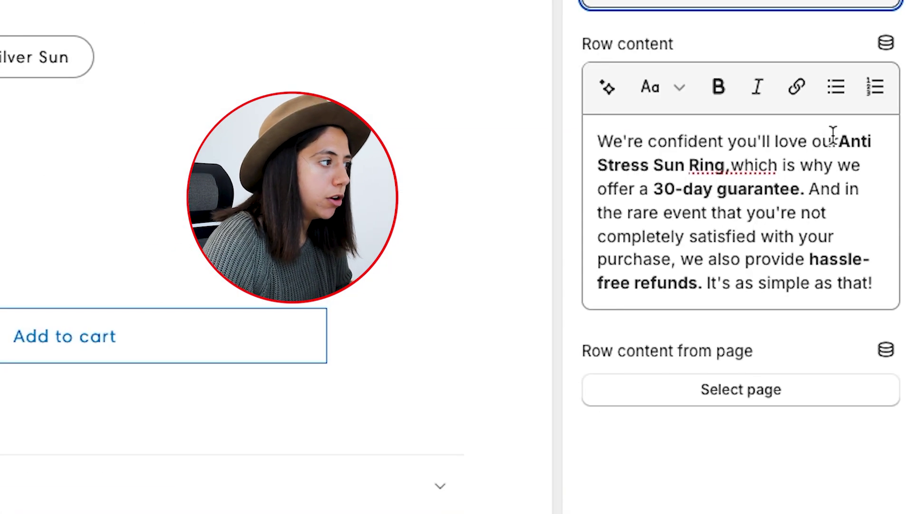
left_click(836, 139)
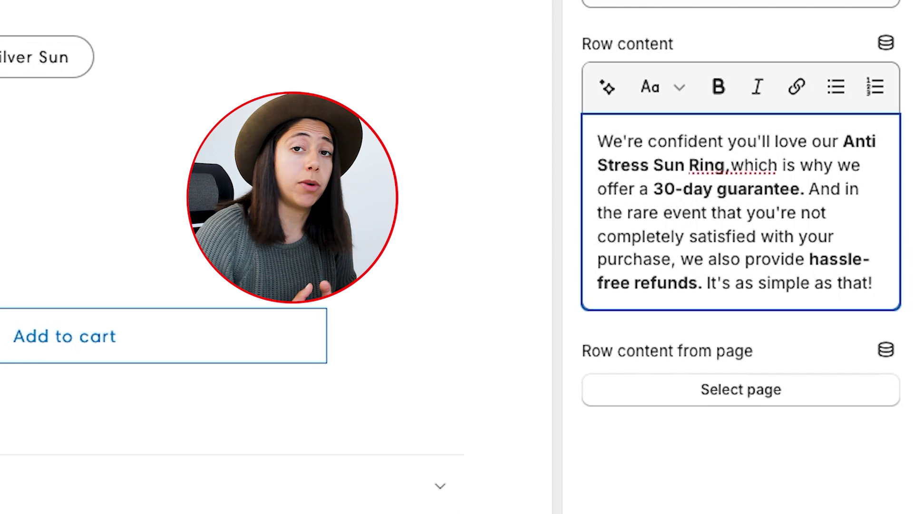
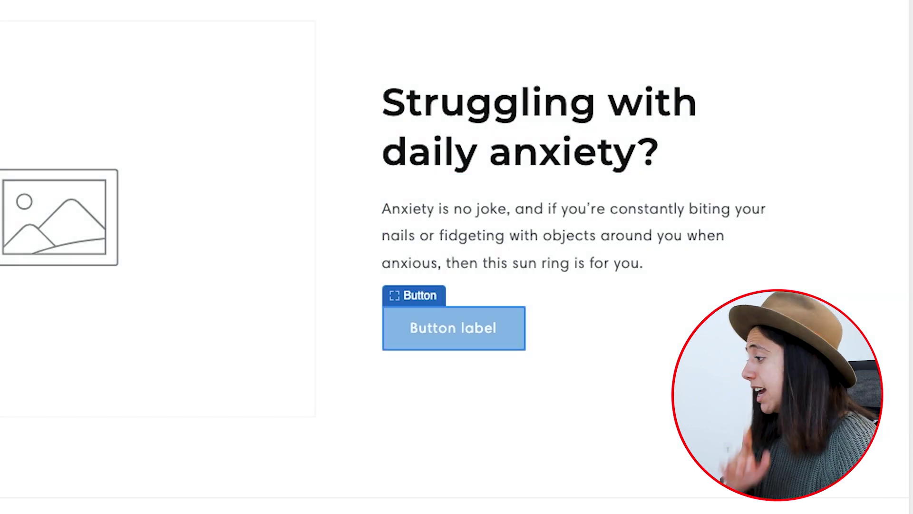
- Remove the button from the "Struggling with daily anxiety?" section and set its image to the GIF 02
left_click(454, 328)
left_click(514, 379)
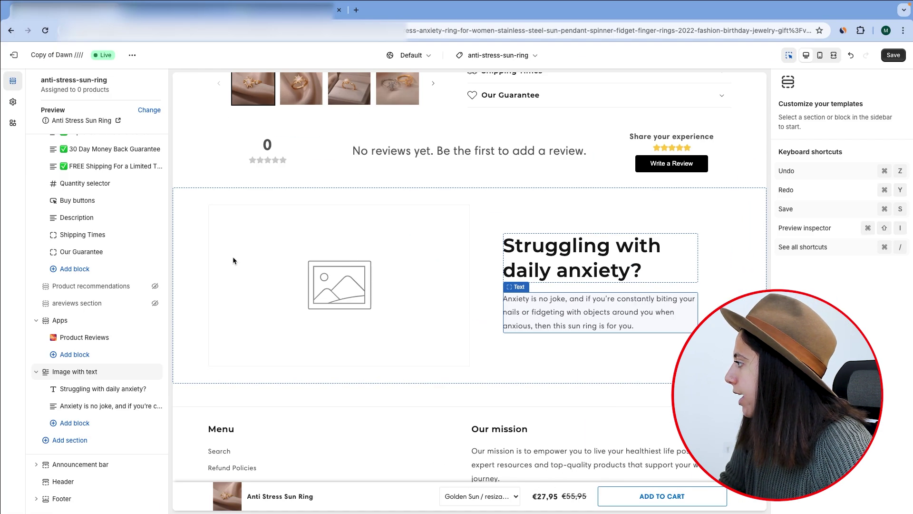
left_click(286, 239)
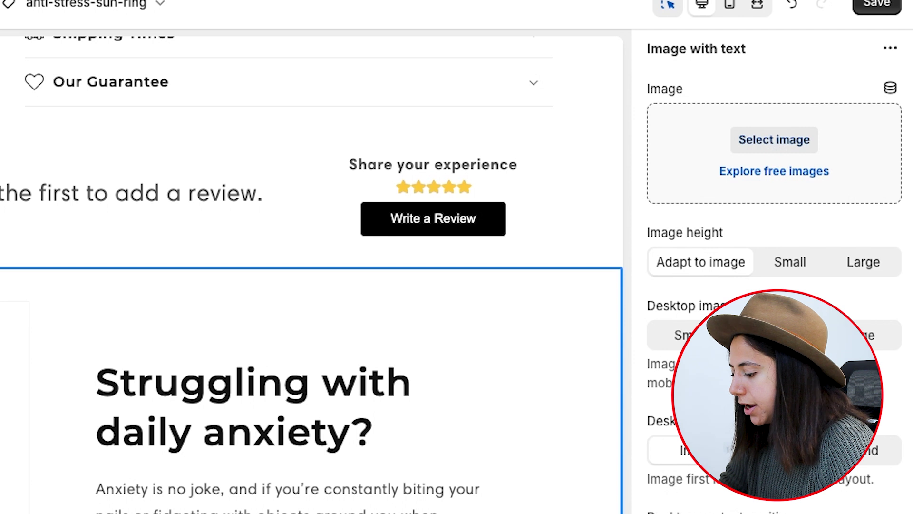
left_click(774, 140)
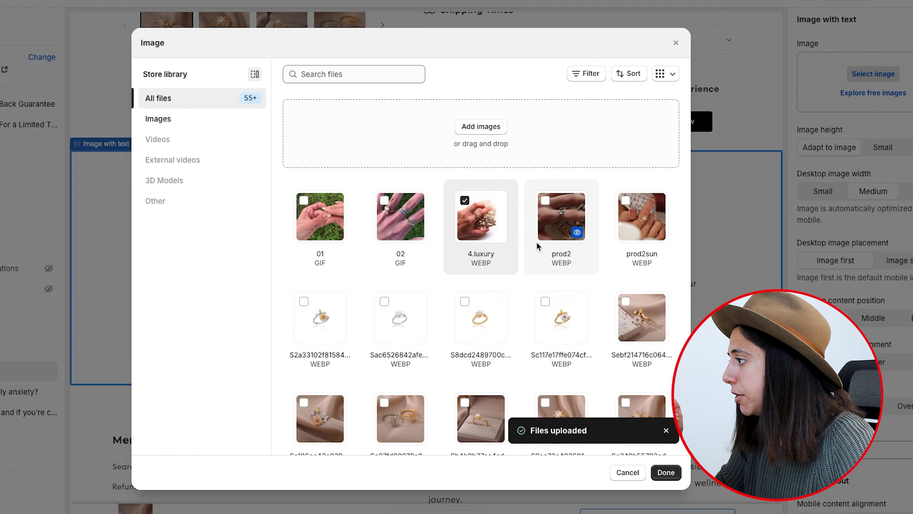
left_click(709, 269)
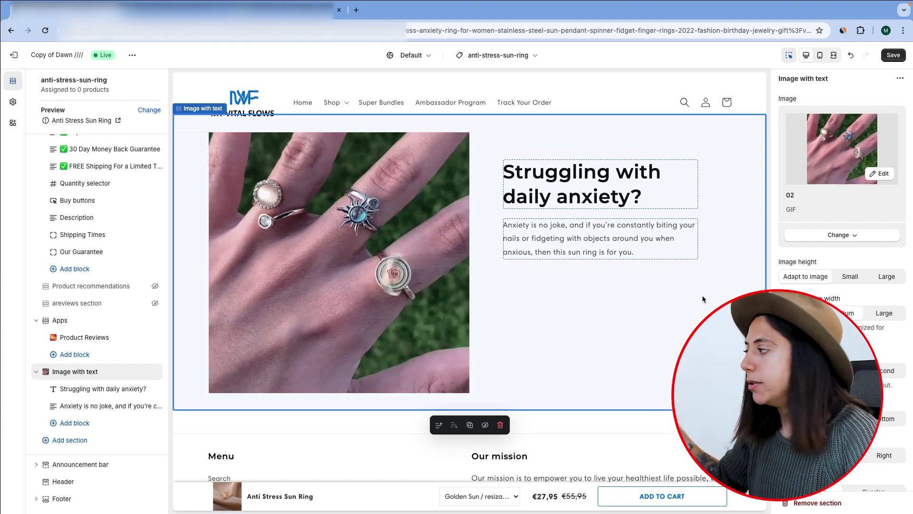
- Move the Image with text section above the Apps section and add another Image with text section to the template
scroll(701, 299, "up", 1)
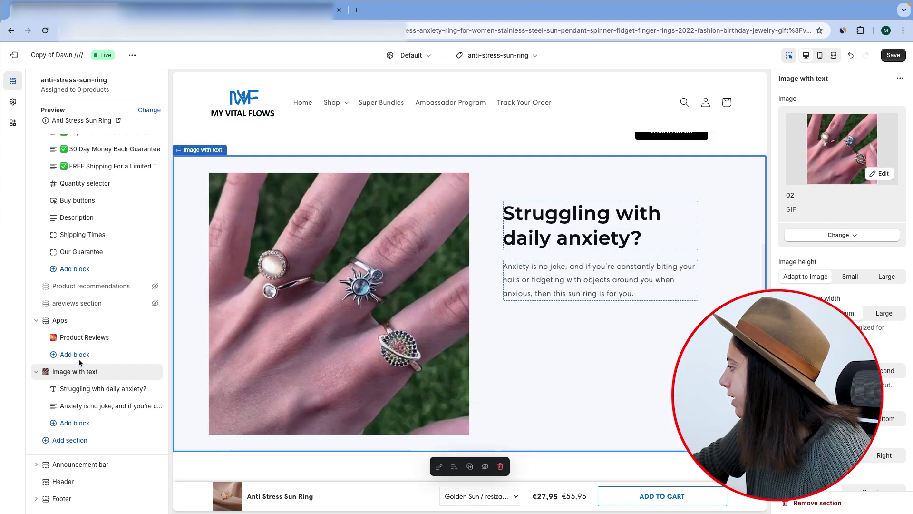
left_click_drag(41, 328, 69, 444)
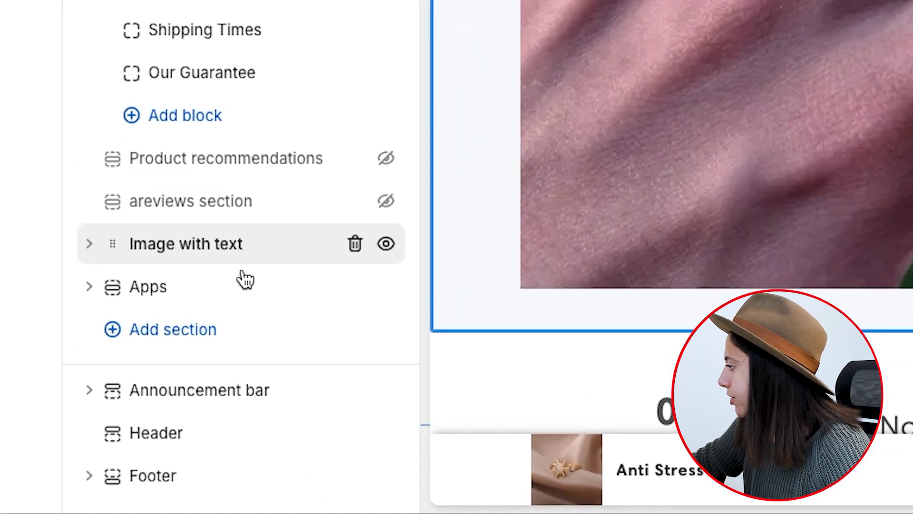
left_click(224, 329)
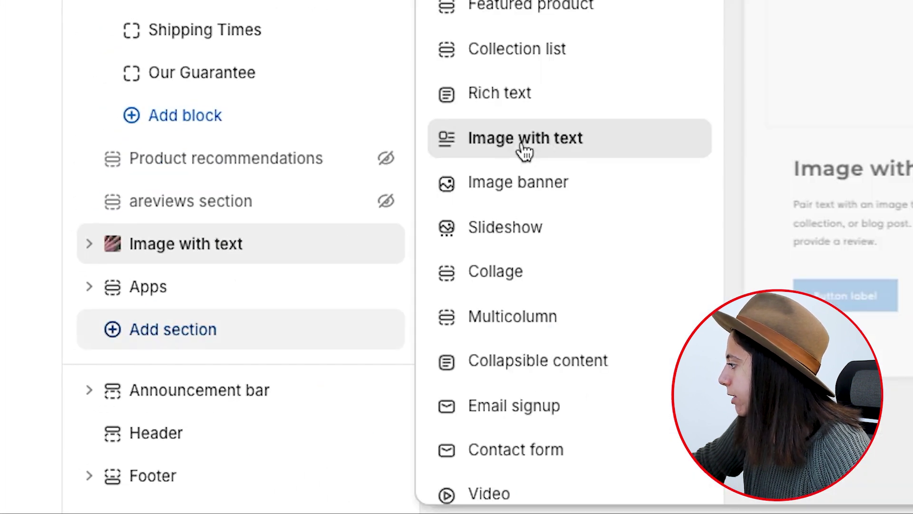
left_click(524, 152)
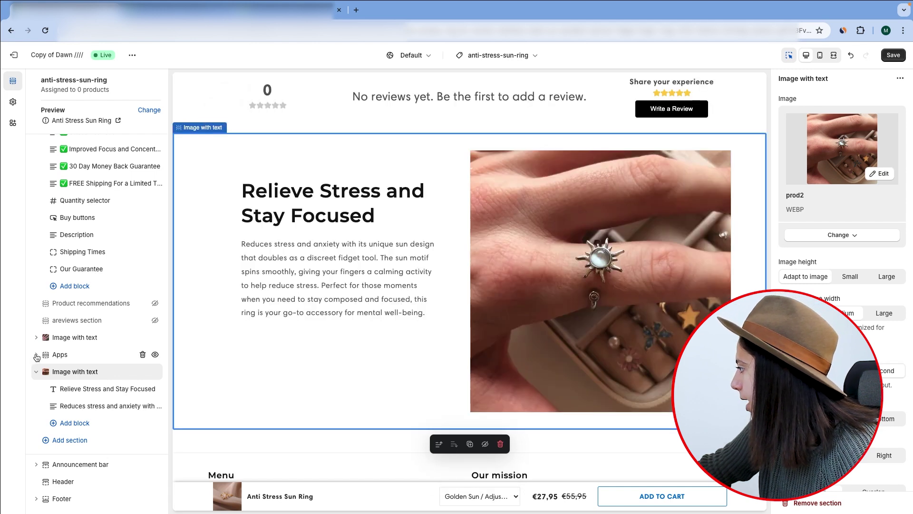
- Move the Apps section with the product reviews below the "Relieve Stress and Stay Focused" section
left_click(37, 354)
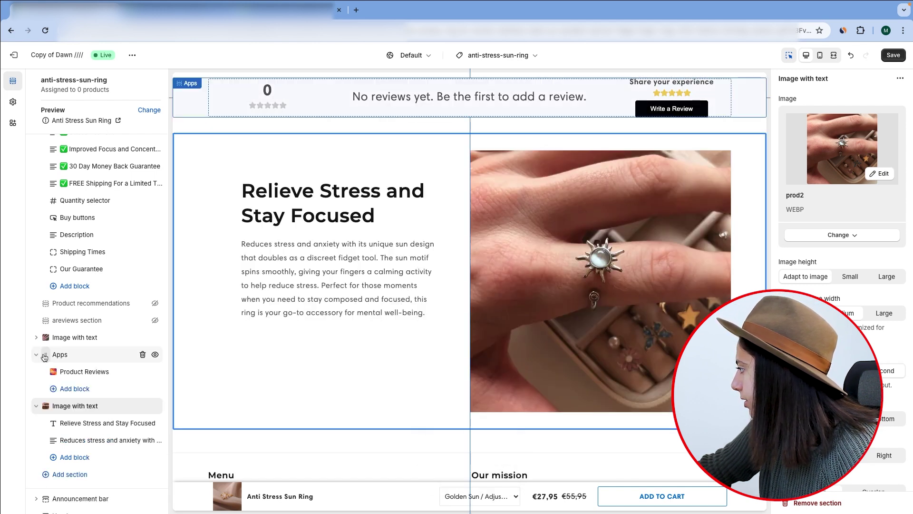
left_click_drag(45, 357, 42, 443)
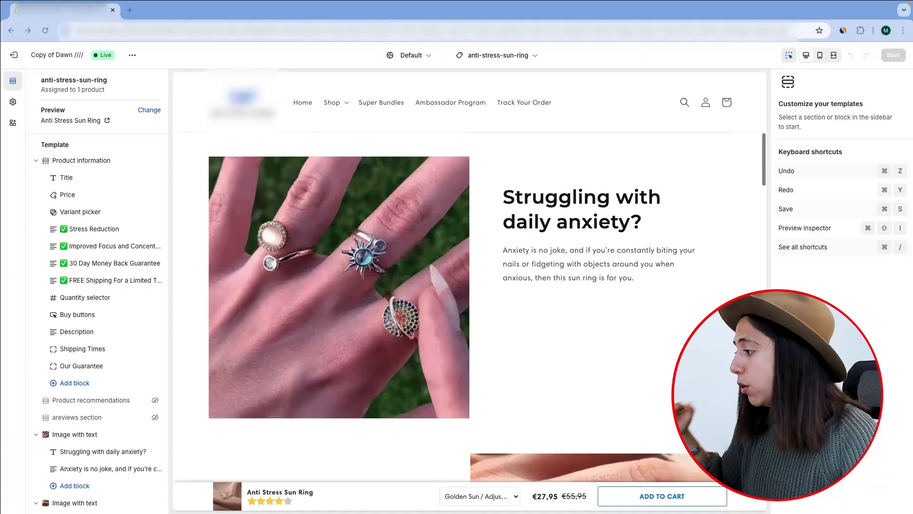
- Review the page preview's image-with-text sections from "Struggling with daily anxiety?" down to "Experience Unmatched Quality"
scroll(469, 276, "down", 5)
scroll(469, 276, "down", 2)
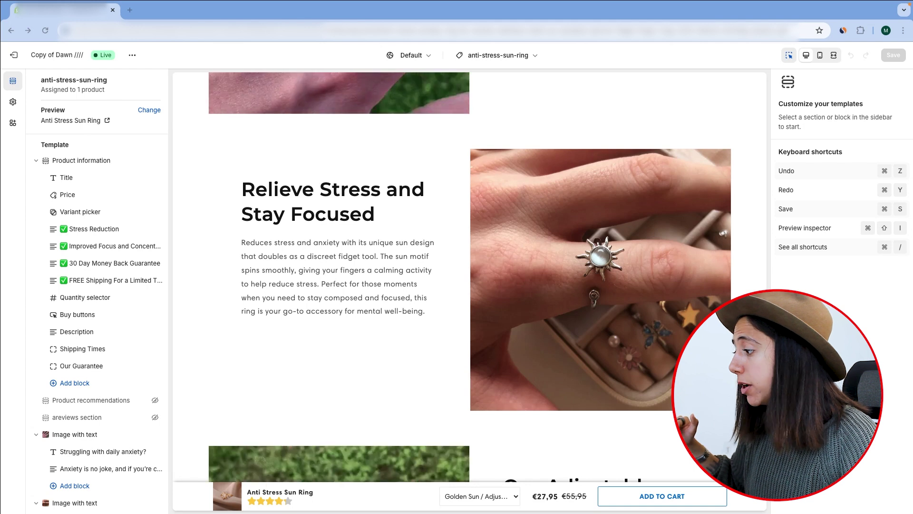
scroll(470, 276, "down", 5)
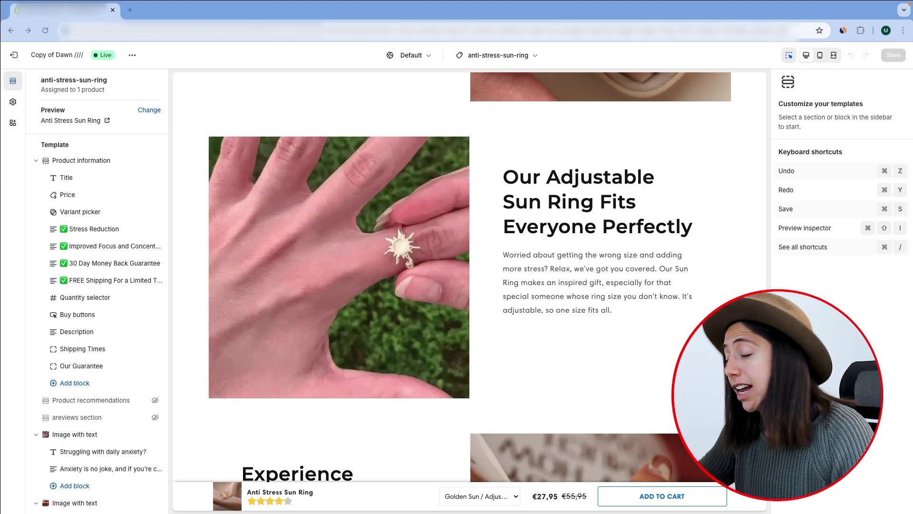
scroll(469, 275, "down", 8)
scroll(469, 276, "up", 2)
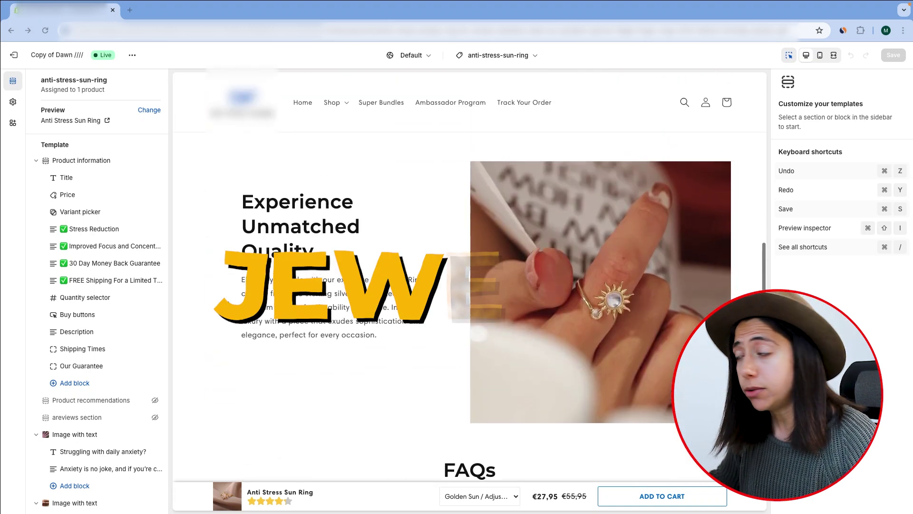
scroll(469, 276, "up", 1)
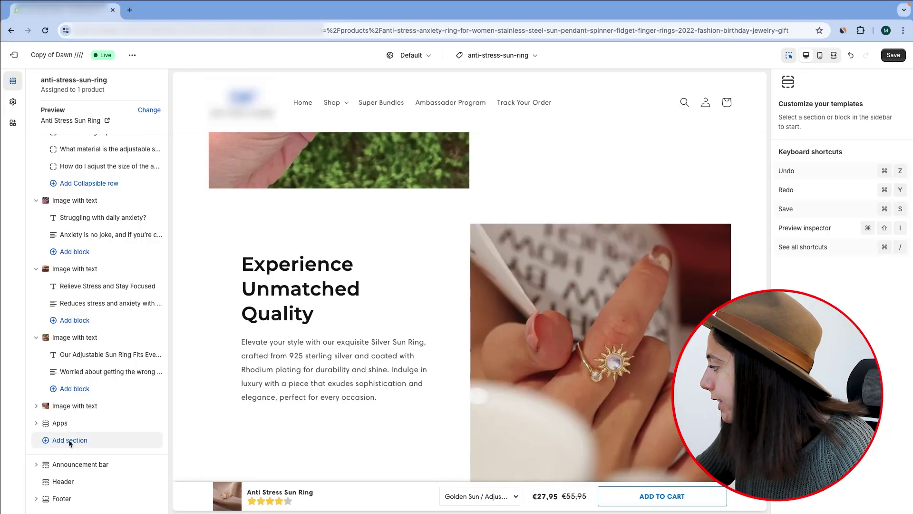
- Add a Collapsible content section at the end of the anti-stress-sun-ring template
left_click(70, 441)
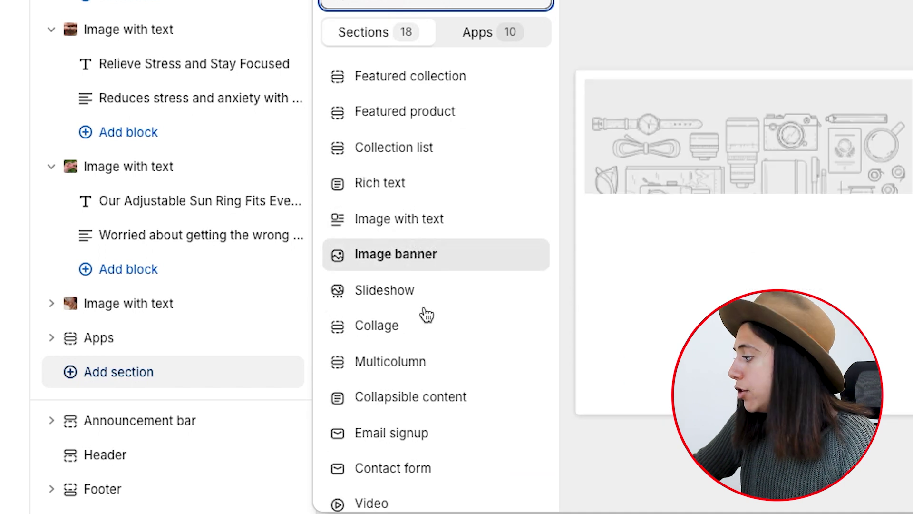
left_click(417, 398)
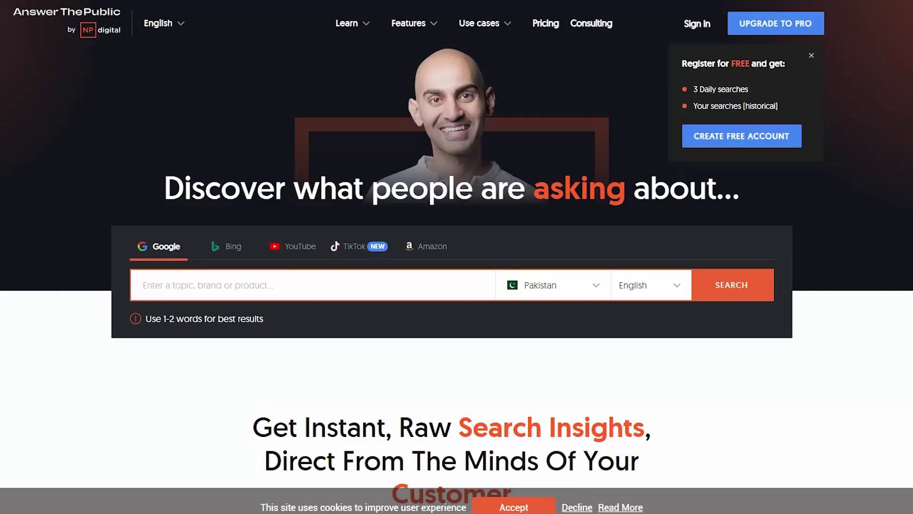
scroll(456, 257, "down", 5)
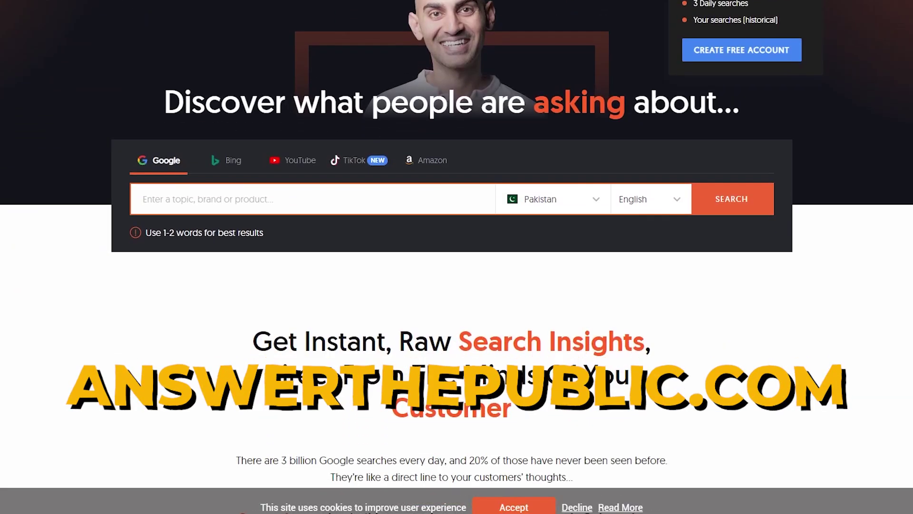
scroll(457, 257, "down", 5)
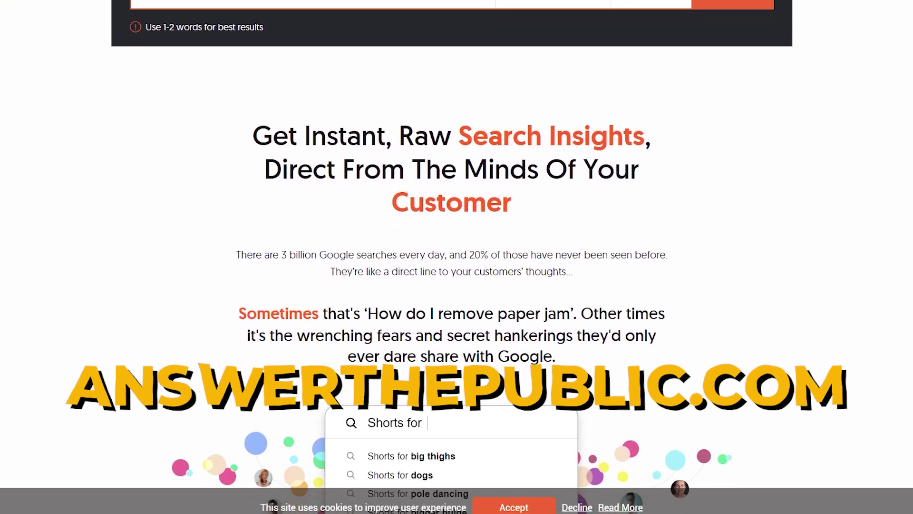
scroll(457, 257, "down", 3)
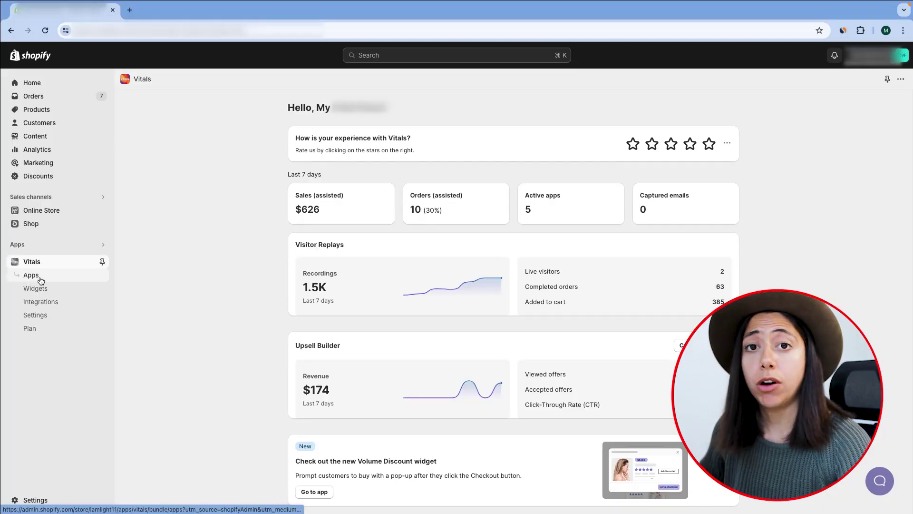
- Open Product Reviews among the Vitals apps and start a review import from AliExpress
left_click(31, 276)
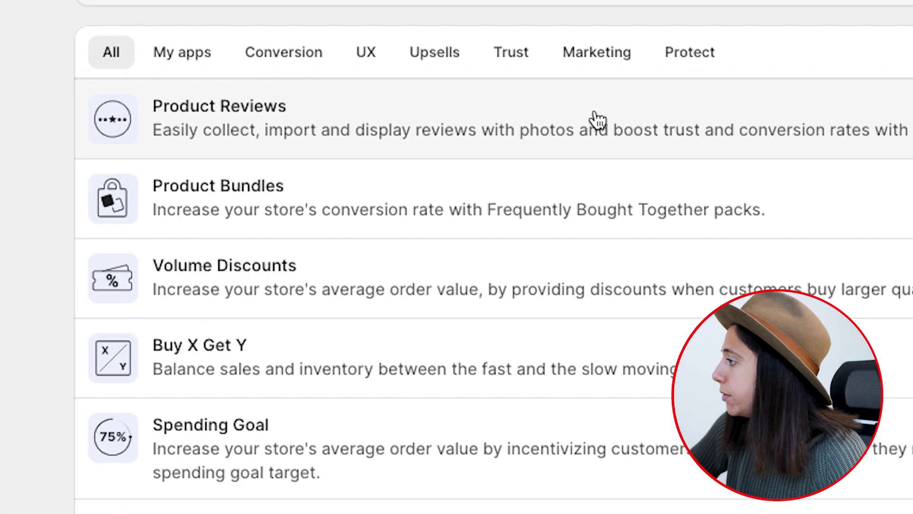
left_click(595, 120)
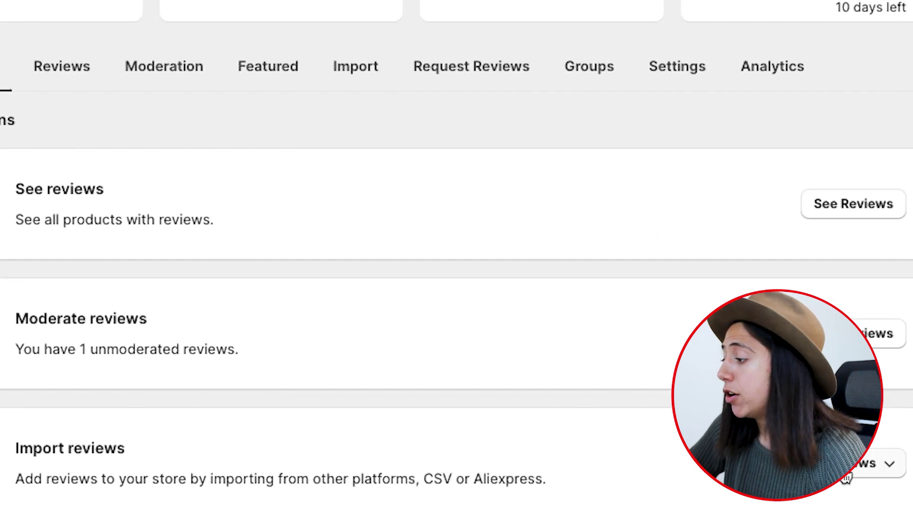
left_click(845, 470)
left_click(537, 362)
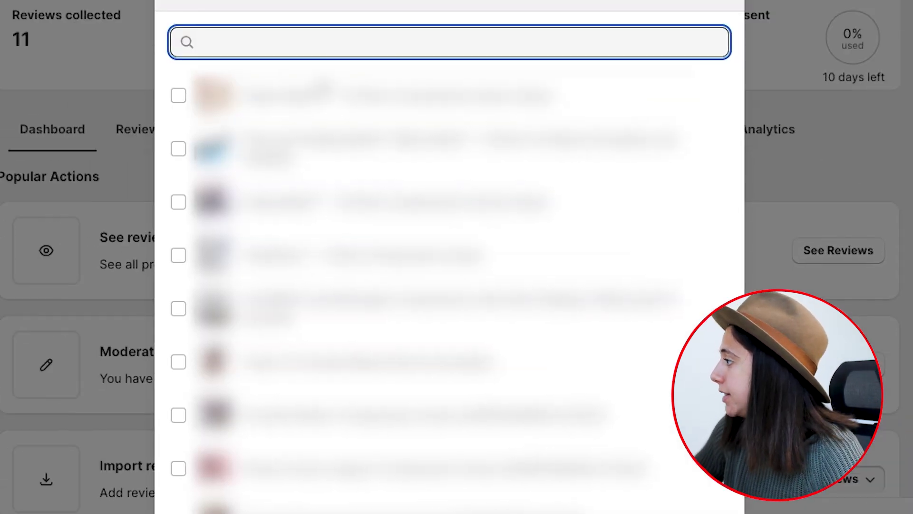
- Search the products for "anti str" and select the Anti Stress Sun Ring for the AliExpress import
type("anti str")
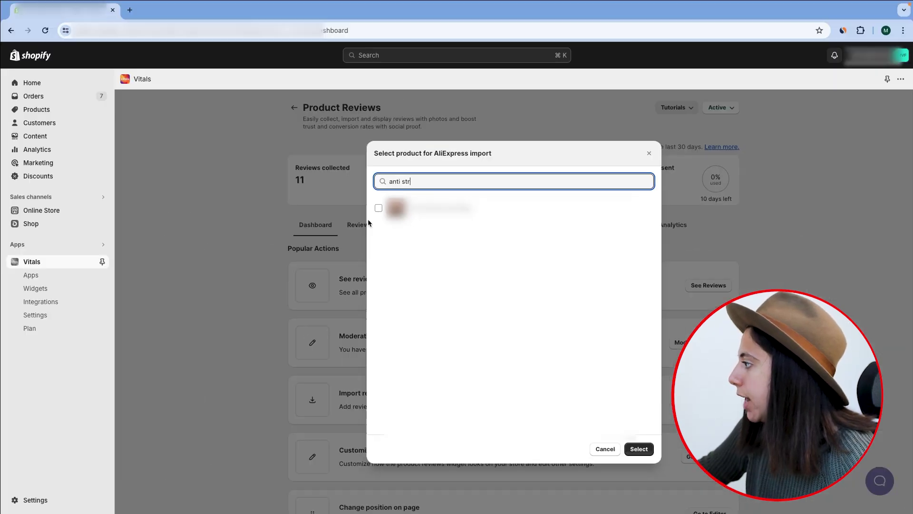
left_click(378, 207)
left_click(639, 449)
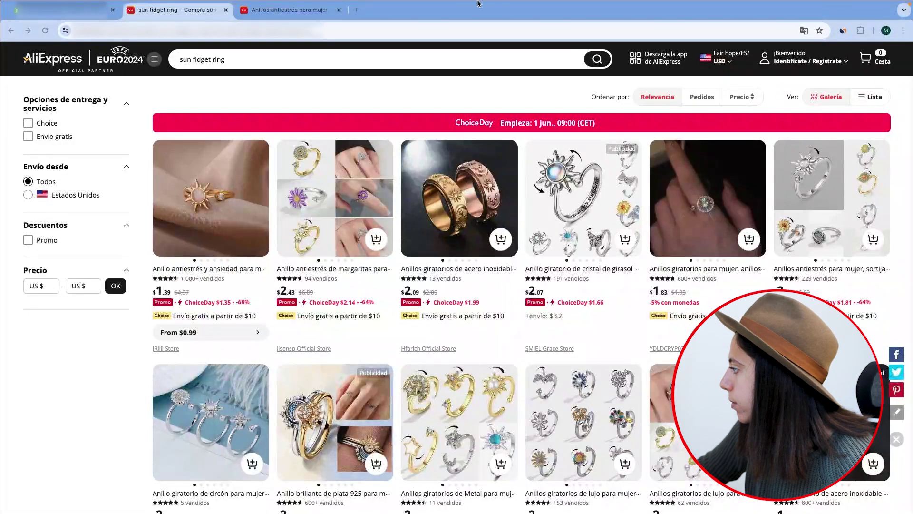
- Copy the ring's AliExpress product link into the review import, confirm permission to use the reviews, and run the import
left_click(337, 29)
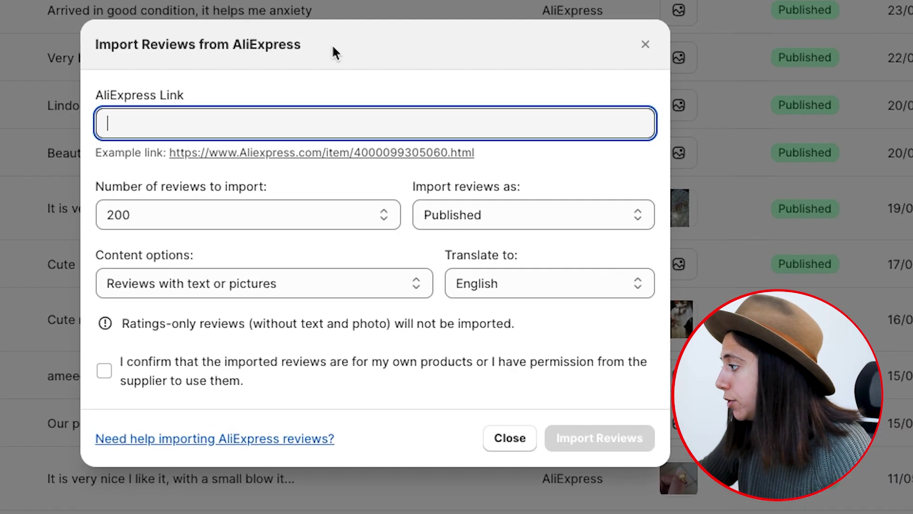
key("ctrl+v")
left_click(232, 397)
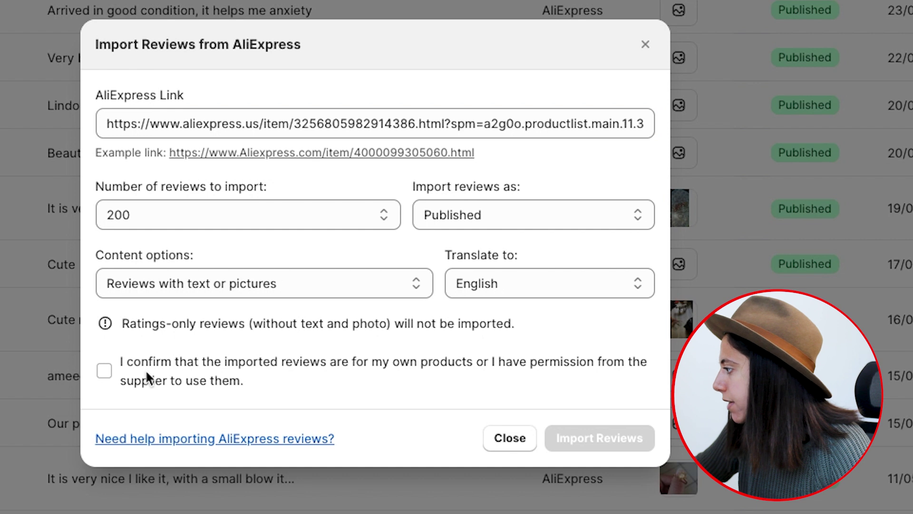
left_click(104, 370)
left_click(594, 439)
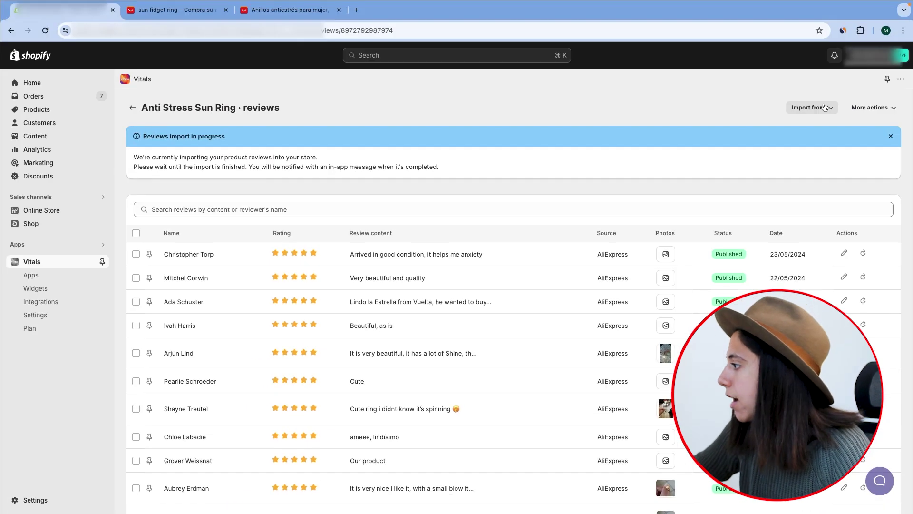
- Check the extra actions for the ring's reviews, return to the reviewed products list and reopen the Anti Stress Sun Ring's reviews
left_click(886, 107)
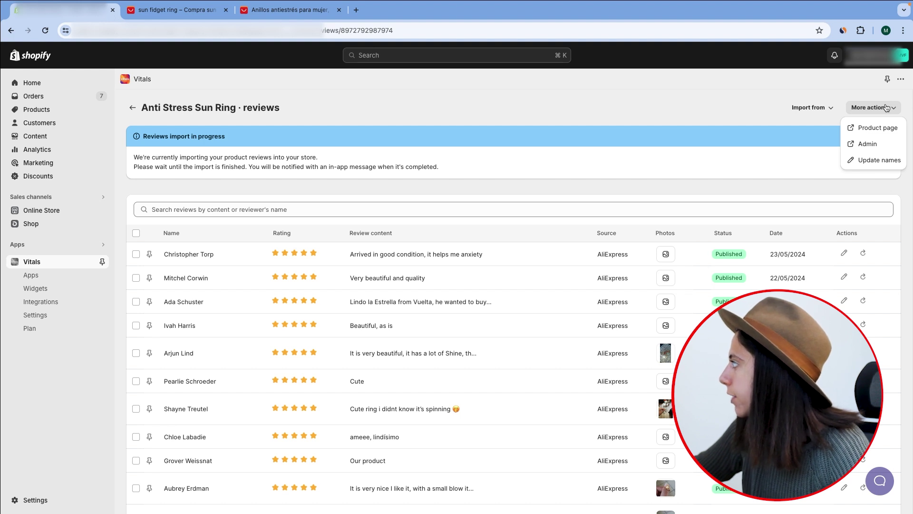
left_click(133, 108)
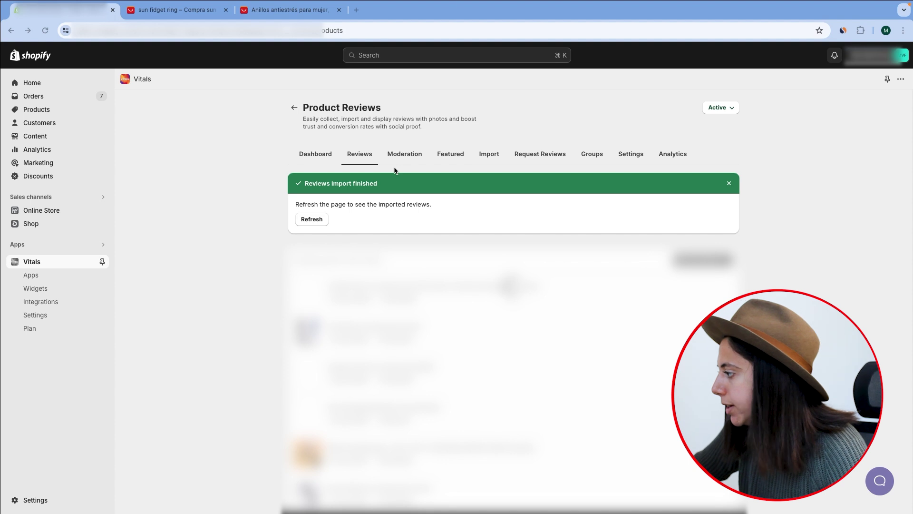
scroll(394, 171, "down", 1)
scroll(429, 341, "down", 5)
left_click(430, 340)
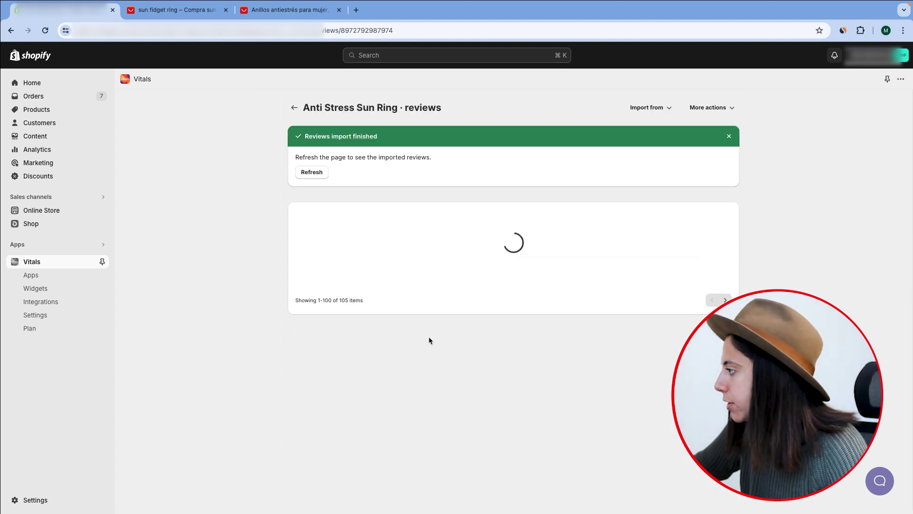